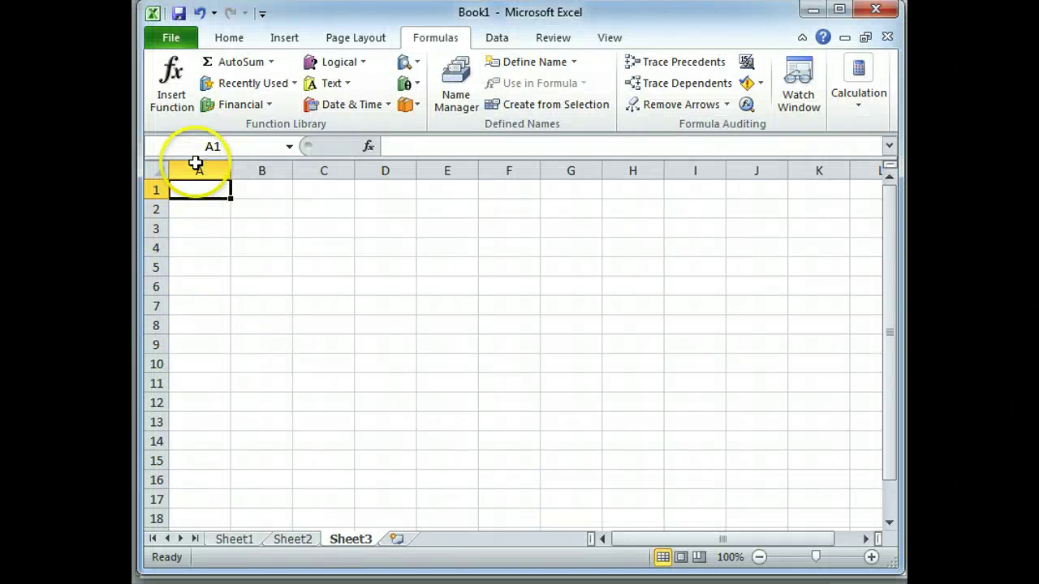
Enter the label p with the value 0.65 in A1:B1 and the label n with the value 8 in A2:B2
text(p)
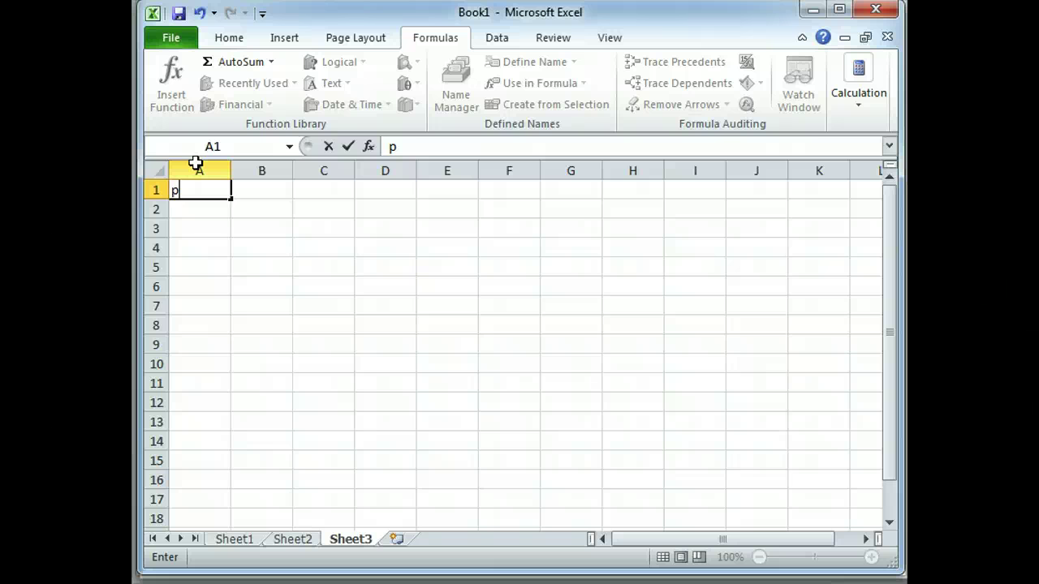
key(Tab)
text(=)
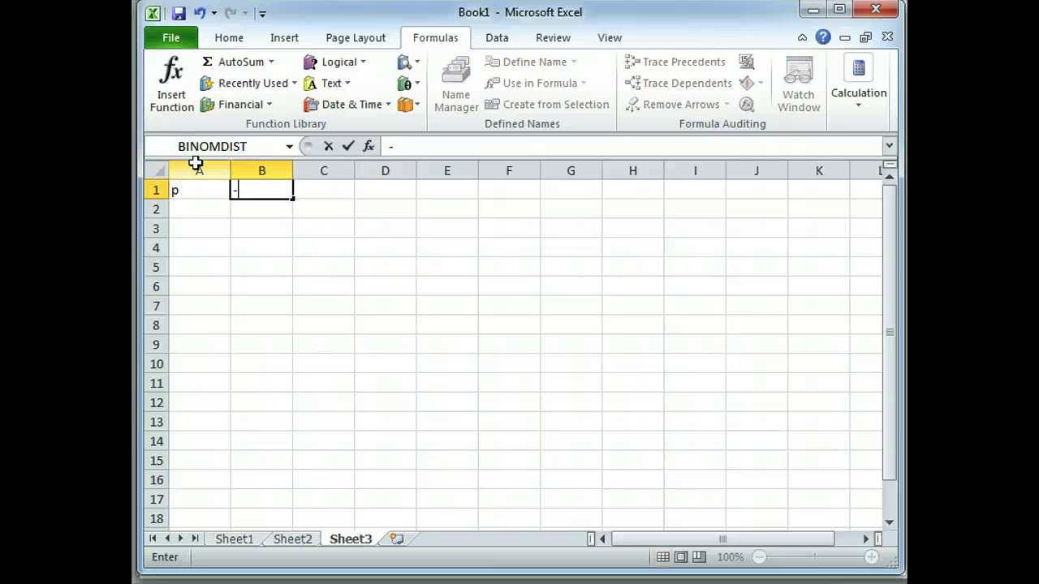
key(BackSpace)
text(0.65)
key(Return)
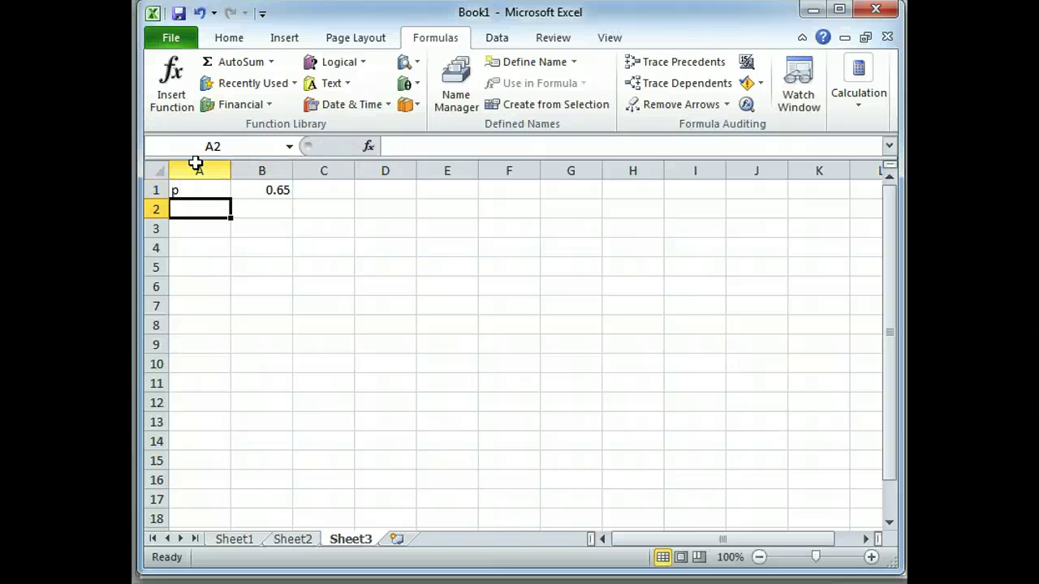
text(n)
key(Tab)
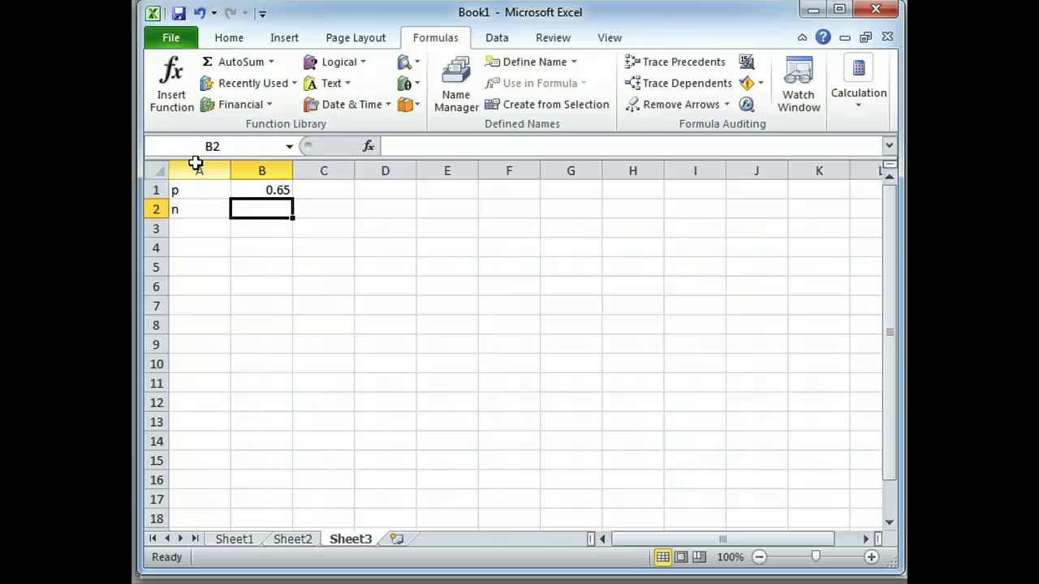
text(8)
key(Return)
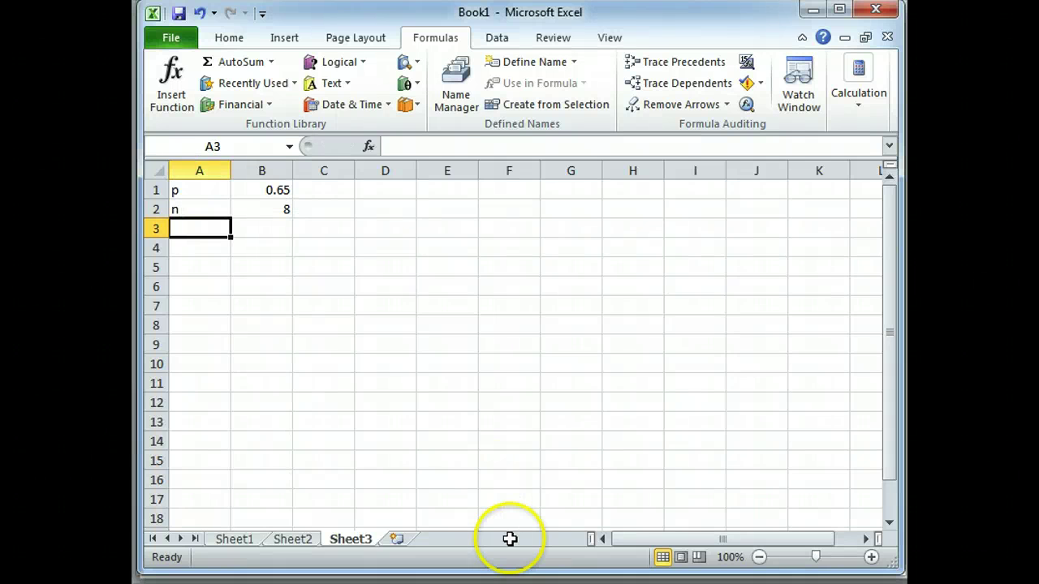
Enter the heading "Probability of exactly 4 on time" in cell A4
drag(816, 568, 826, 557)
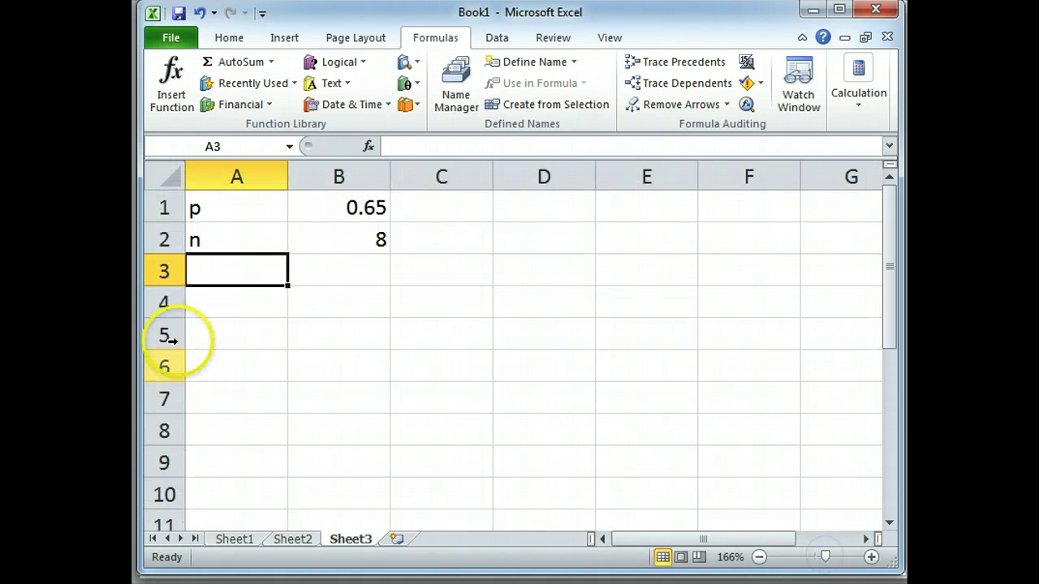
click(203, 313)
text(Probability)
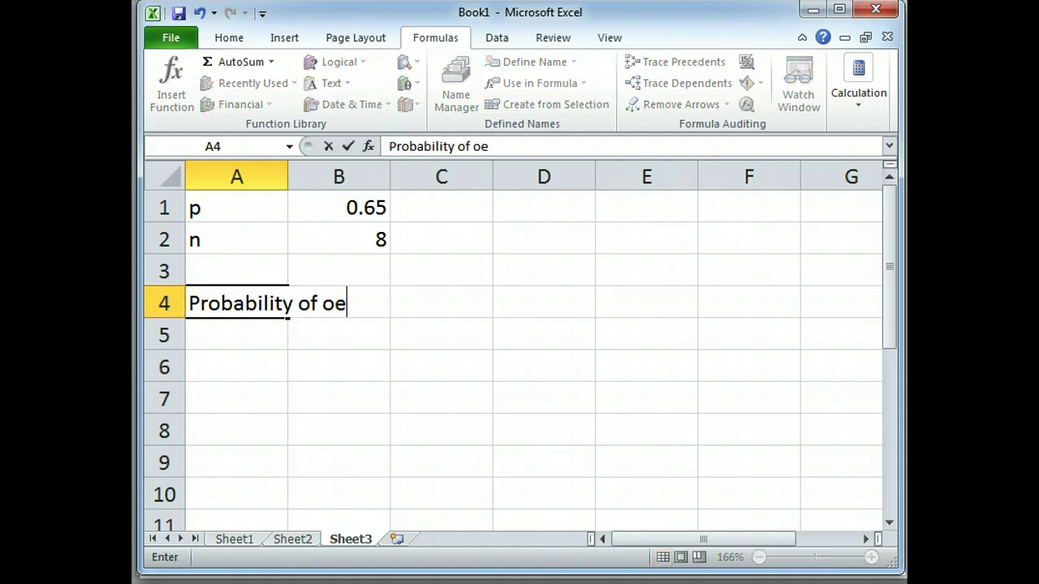
text( of exactly 4)
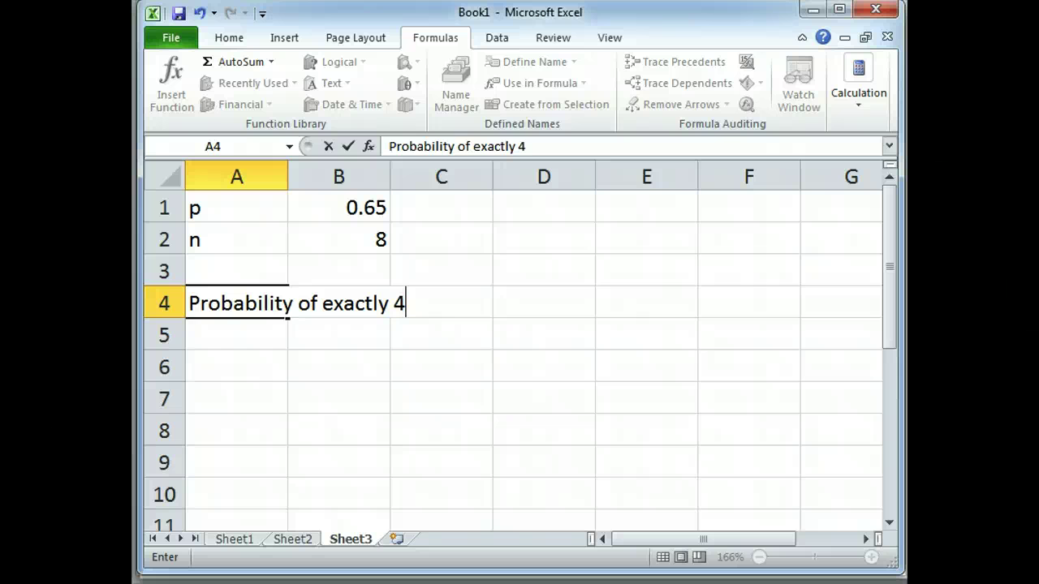
text( on time)
key(Return)
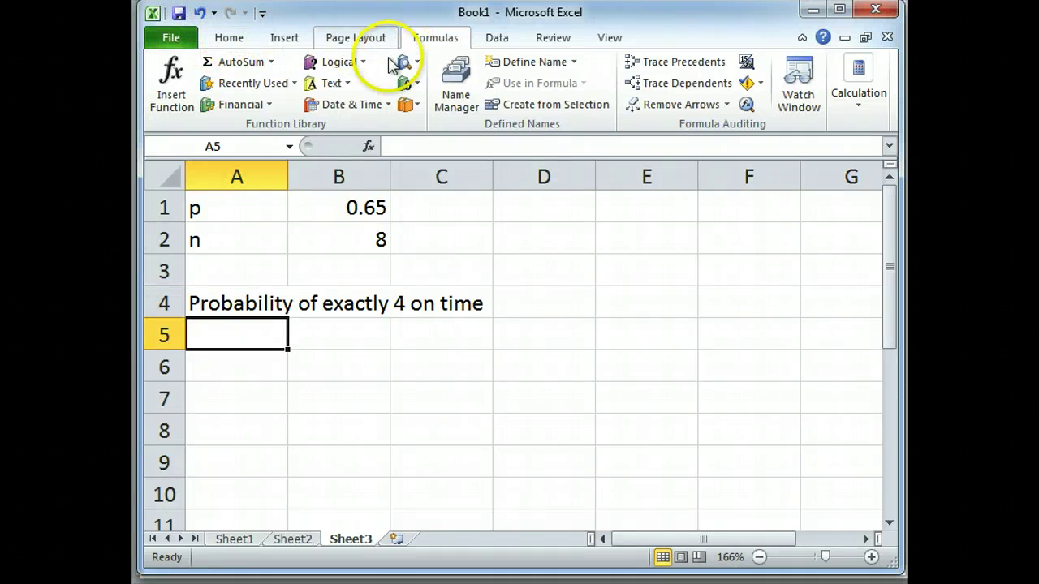
Insert a BINOMDIST function in cell A5 with 4 successes, 8 trials, probability 0.65 and cumulative 0
click(172, 81)
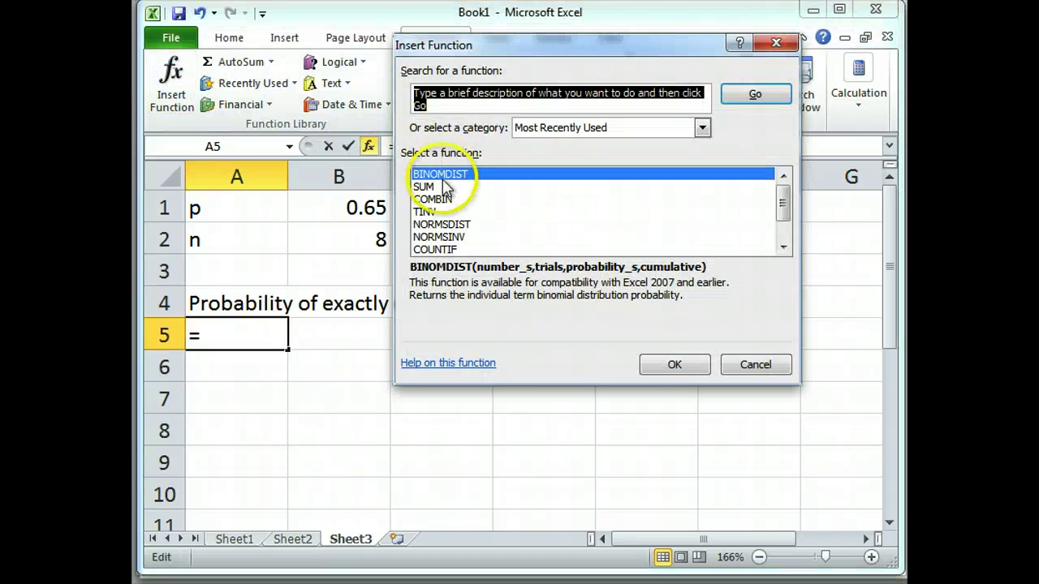
click(672, 365)
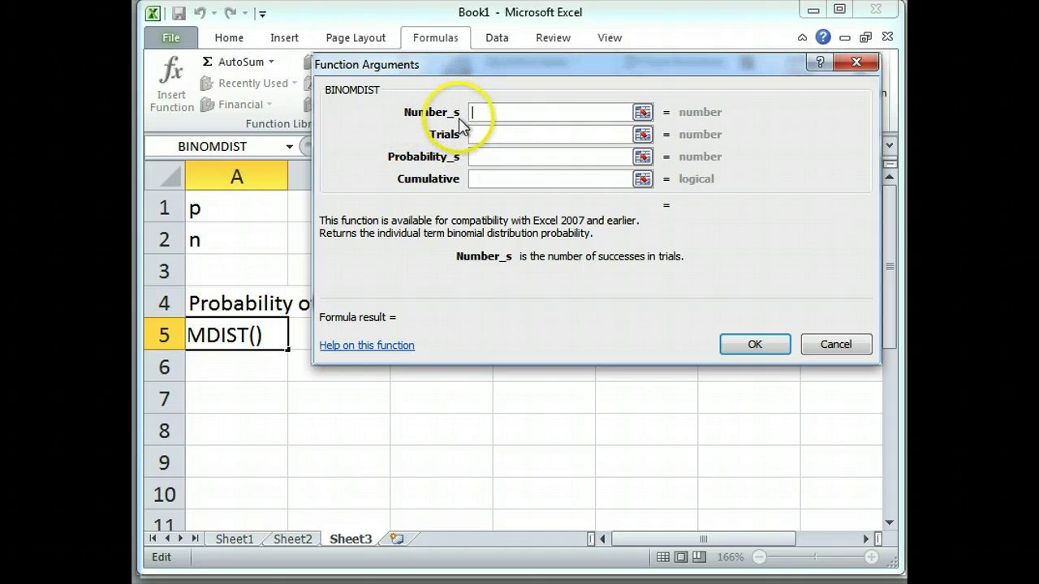
text(4)
click(492, 135)
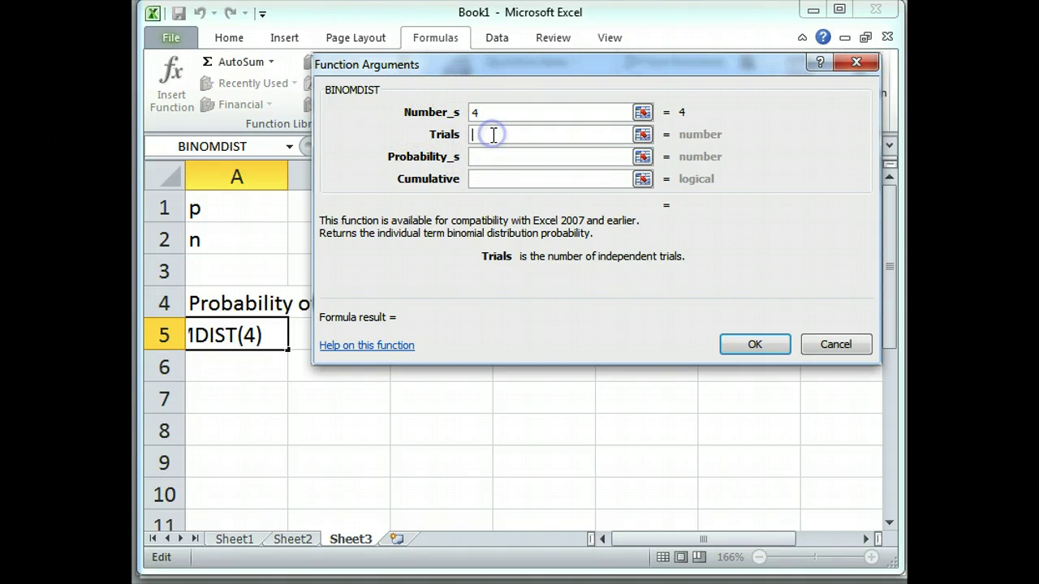
text(8)
click(491, 155)
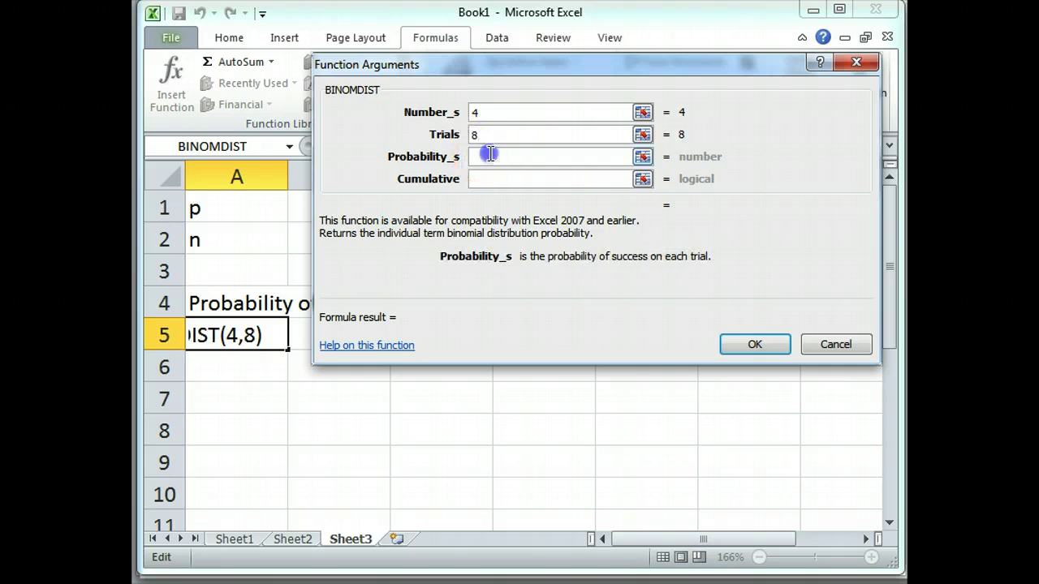
click(500, 160)
text(0)
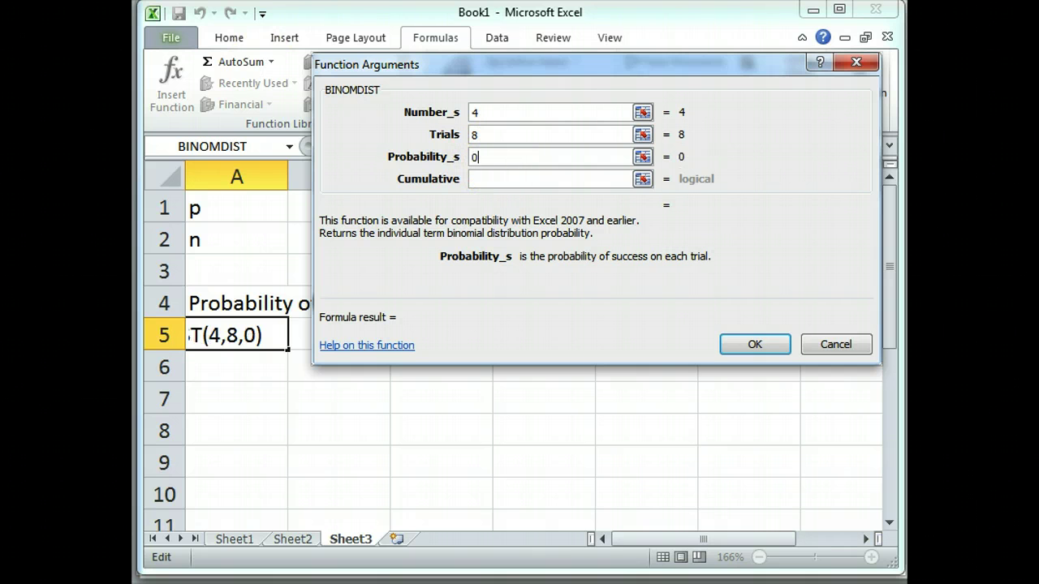
text(.)
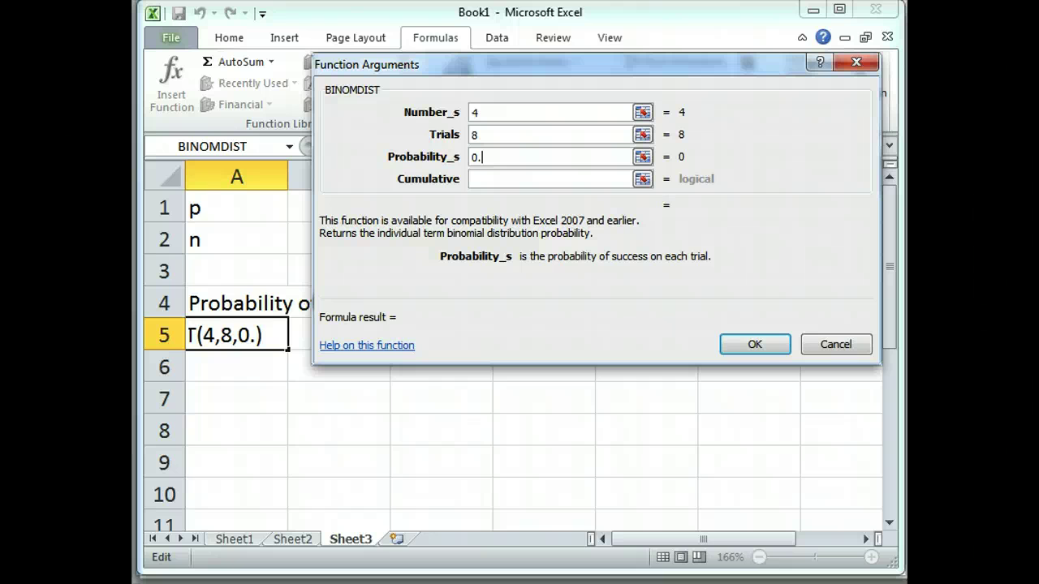
text(65)
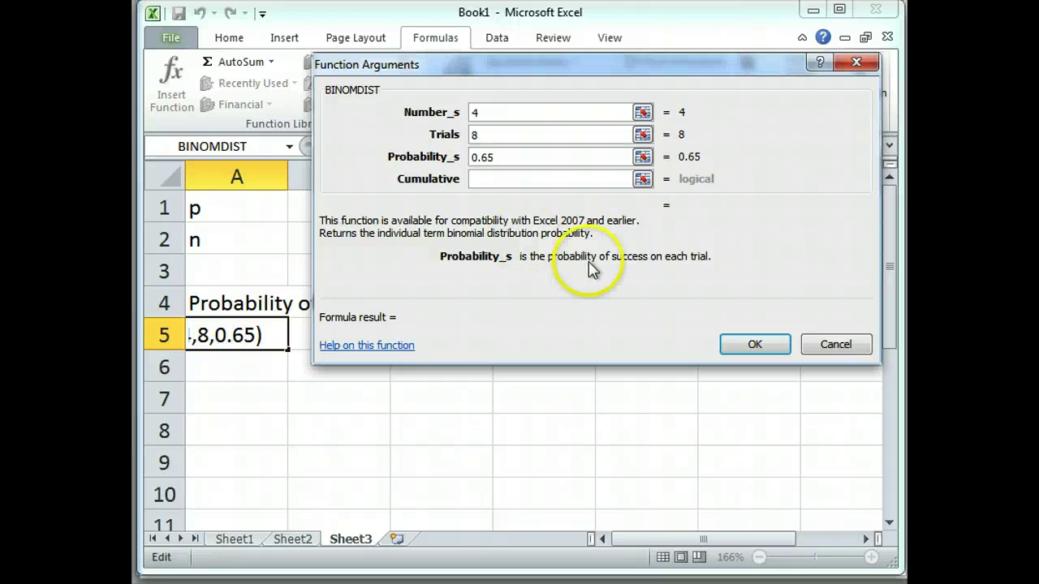
click(565, 178)
text(0)
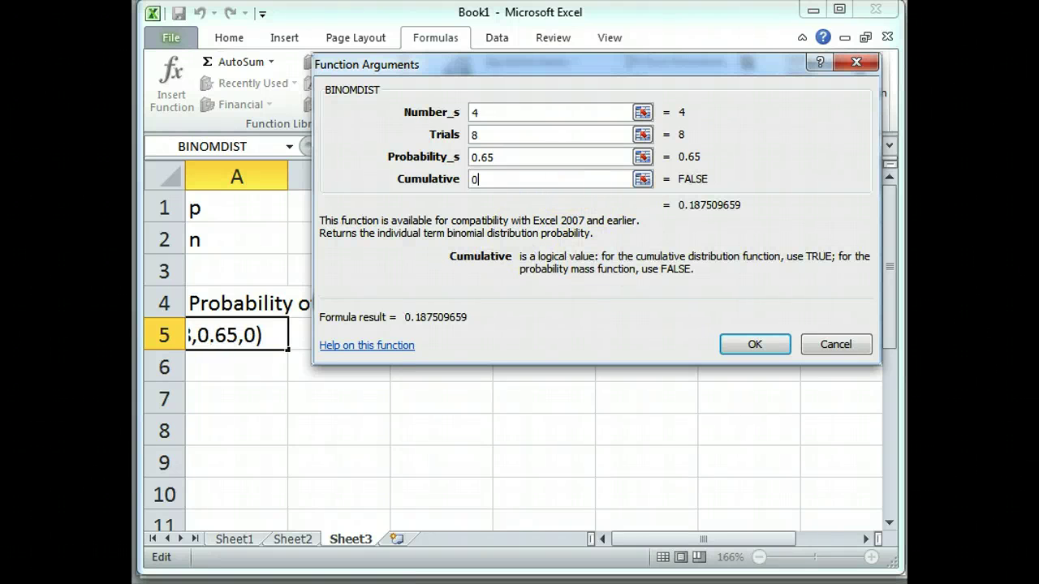
click(752, 346)
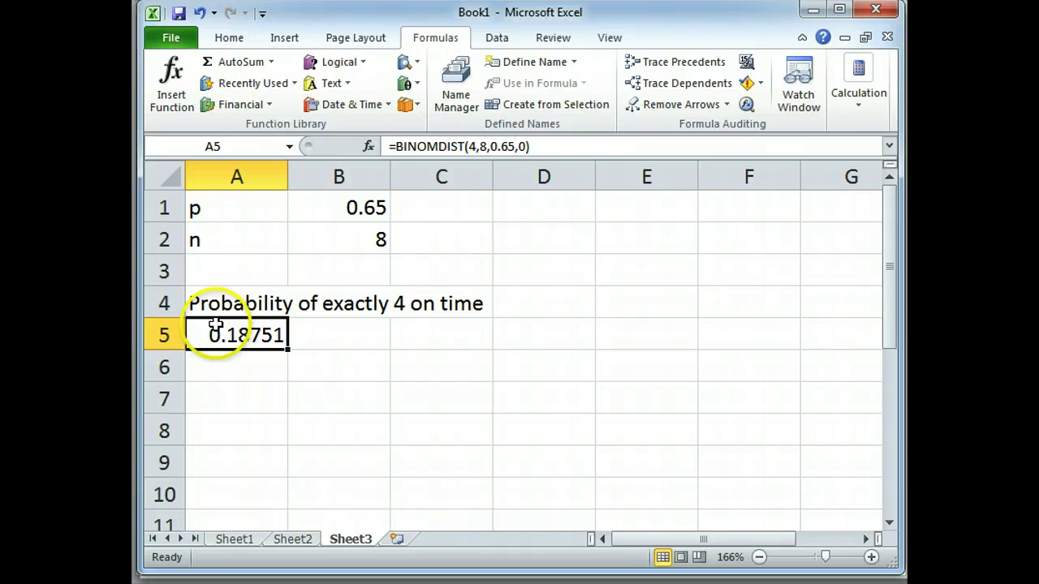
Convert the probability in A5 to a percentage with a formula in cell B5
click(299, 336)
text(=)
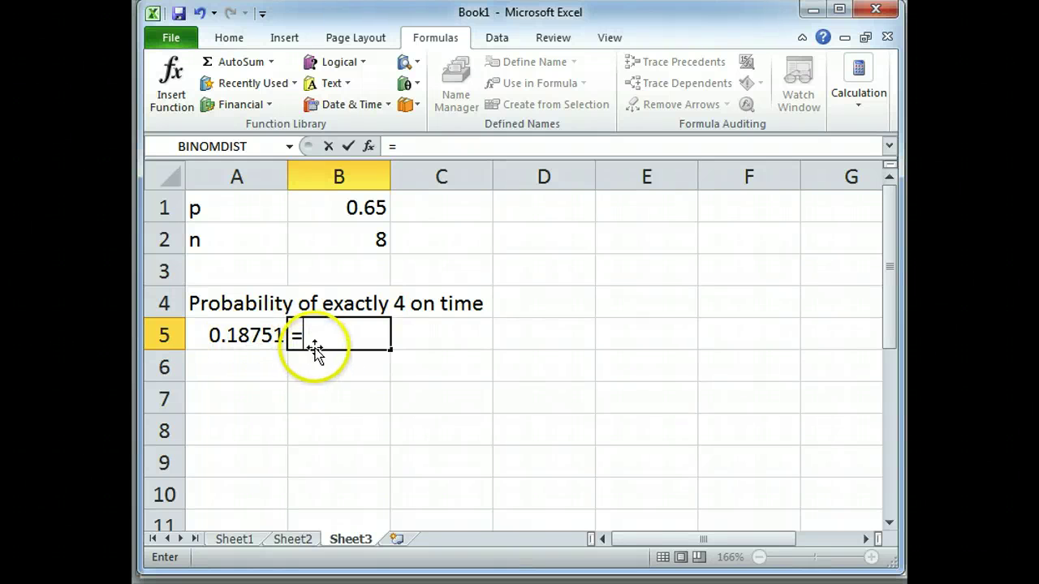
click(231, 335)
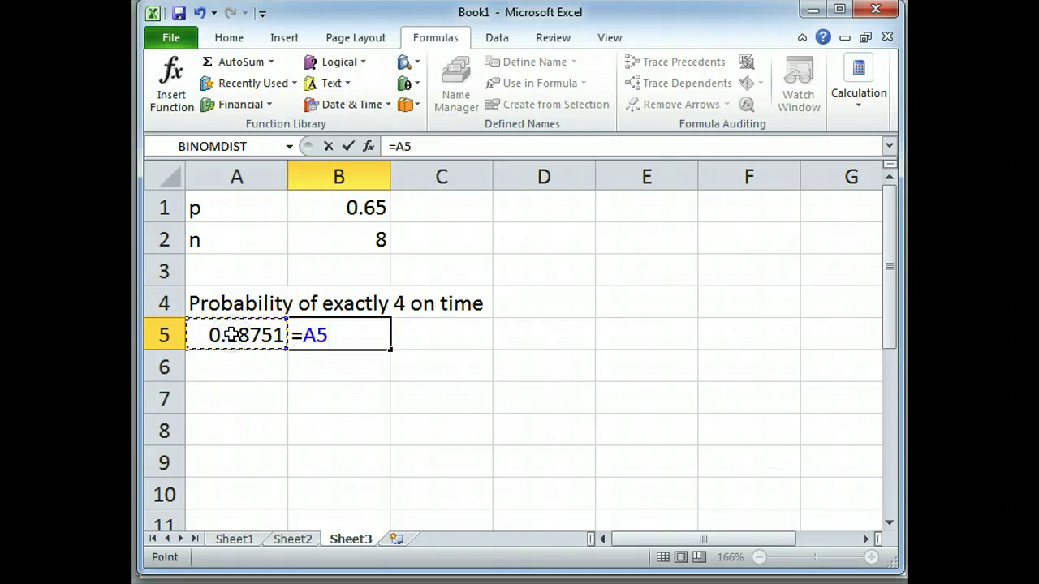
key(Return)
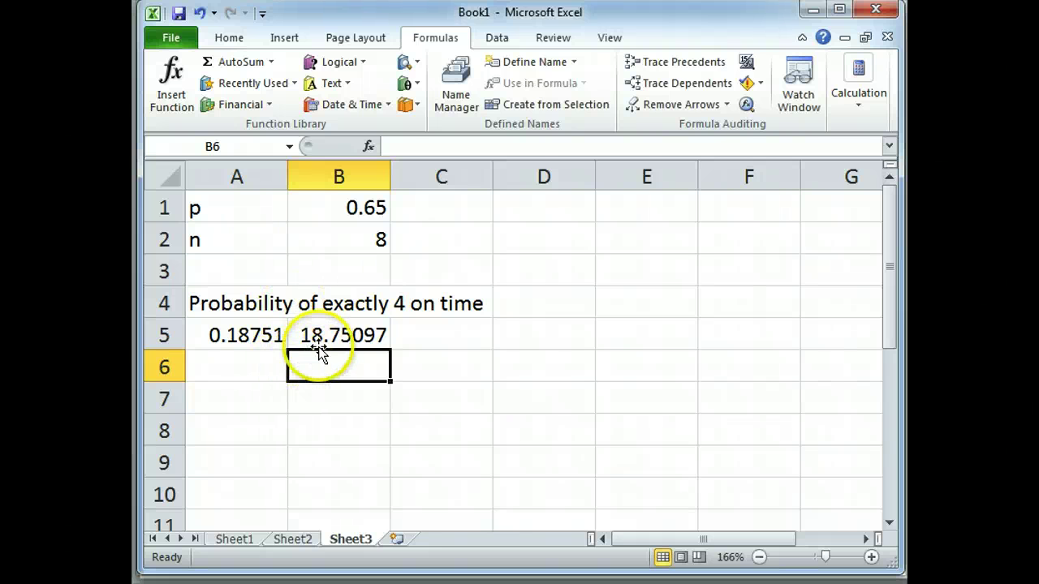
click(358, 337)
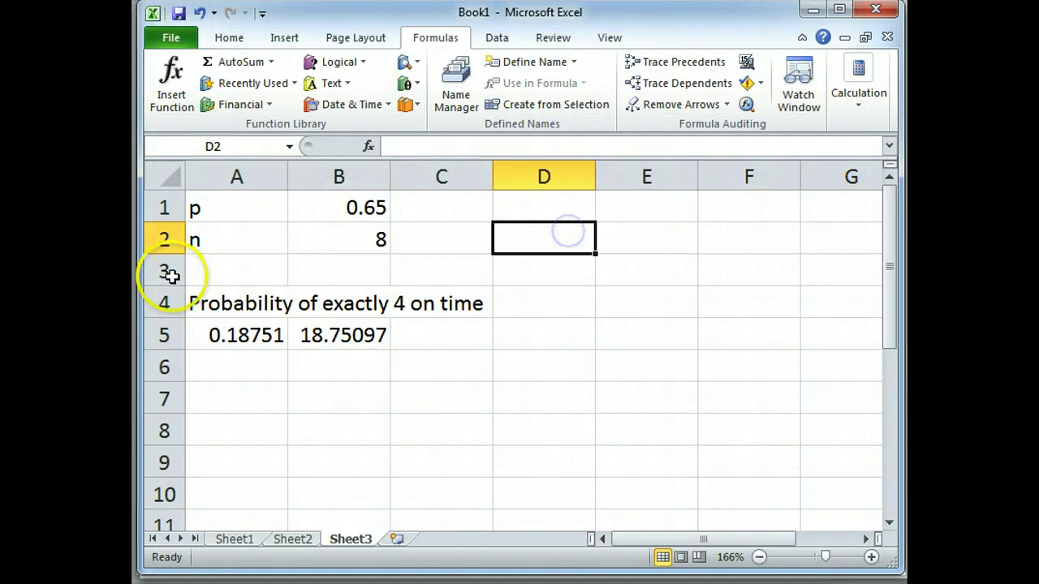
Enter the heading "At least four are on time" in cell D1
click(544, 206)
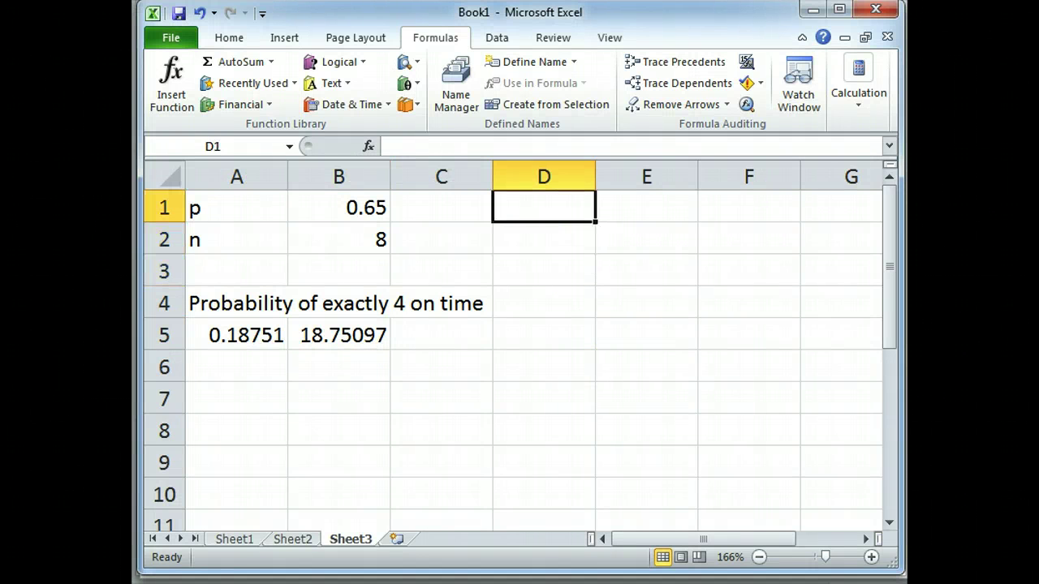
text(At least)
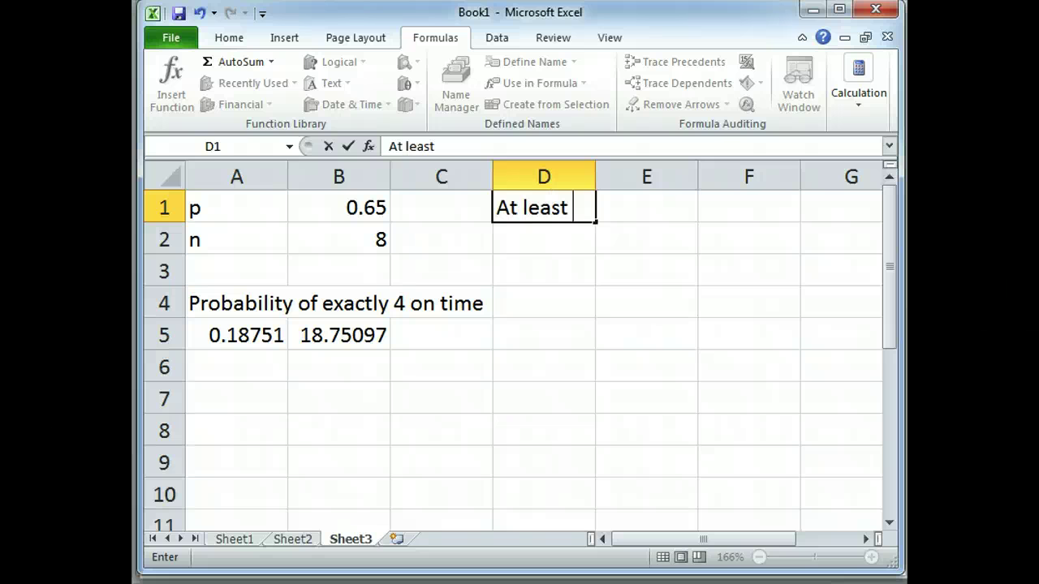
text( four are)
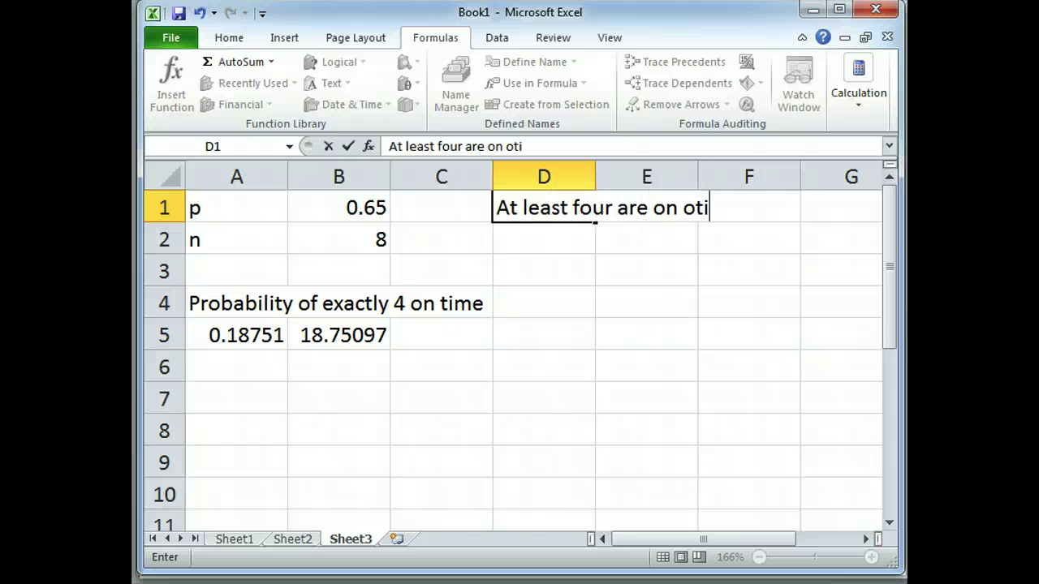
text( on time)
key(Return)
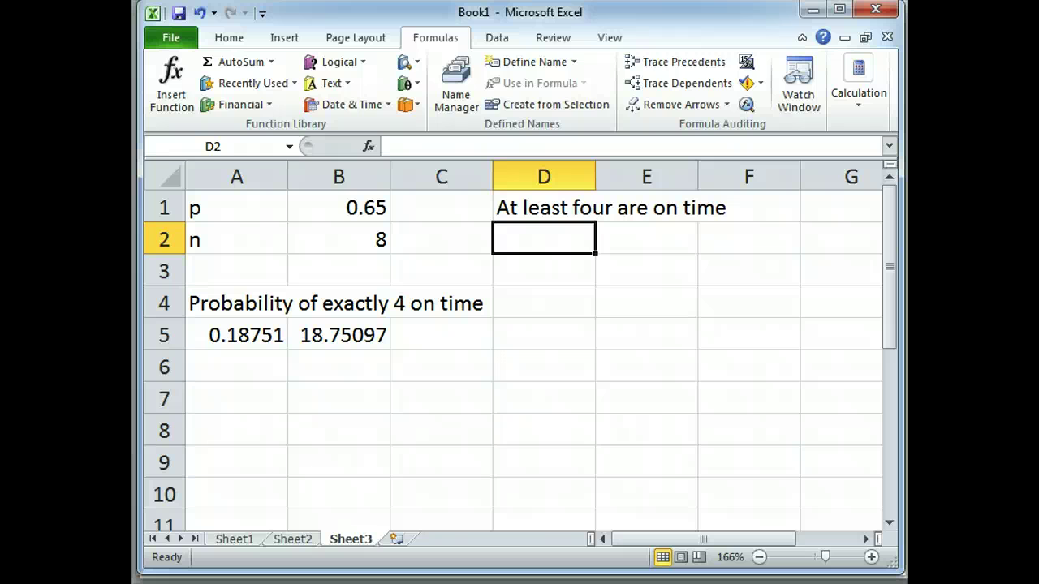
List the success counts 4, 5, 6, 7 and 8 in cells D2 to D6 below the heading
text(4)
key(Return)
text(5 6)
key(Return)
text(7)
key(Return)
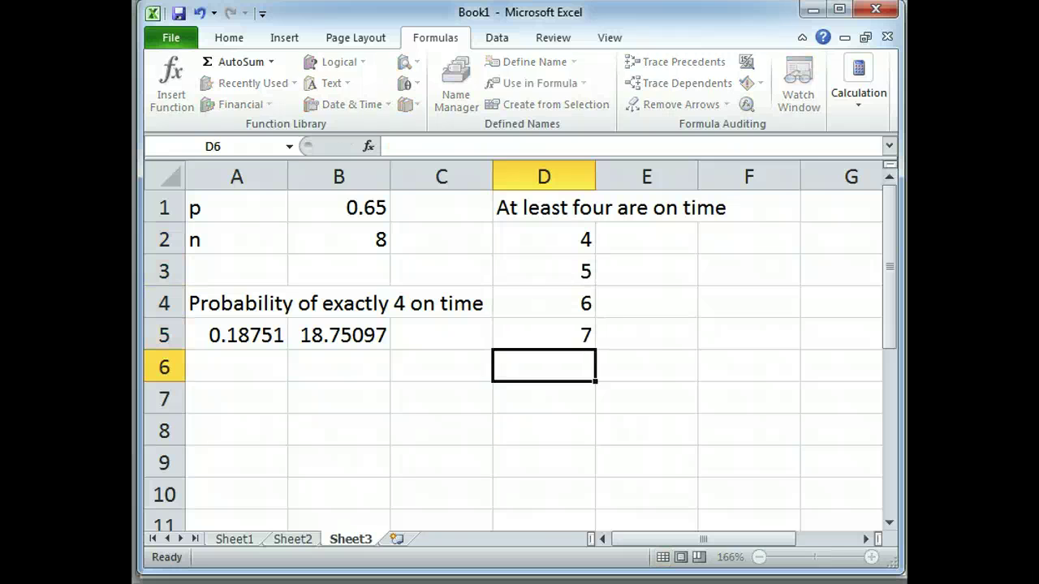
text(8)
key(Return)
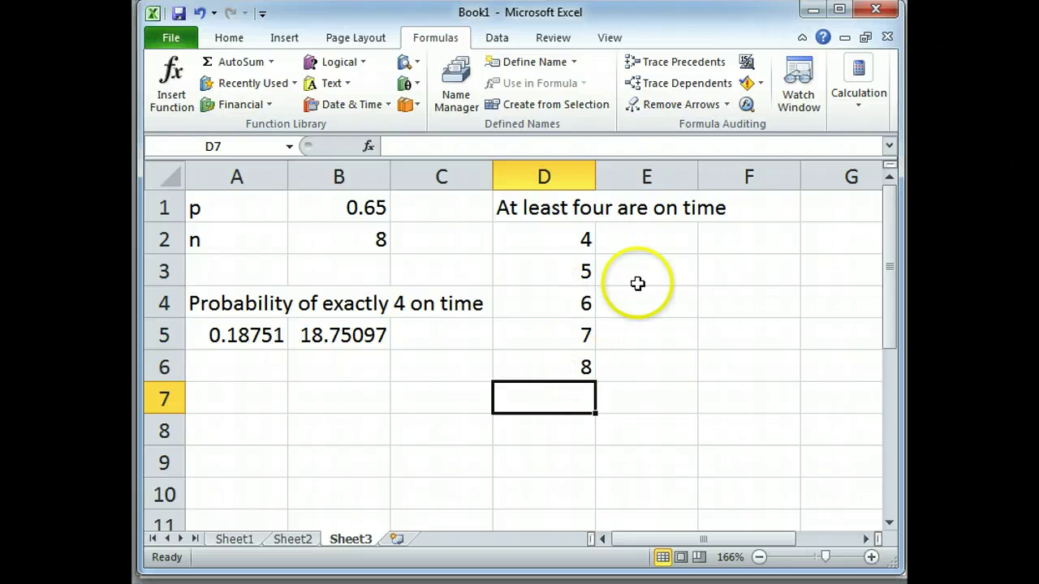
Insert a BINOMDIST function in cell E2 with 4 successes, 5 trials, probability 0.65 and cumulative 0
click(656, 244)
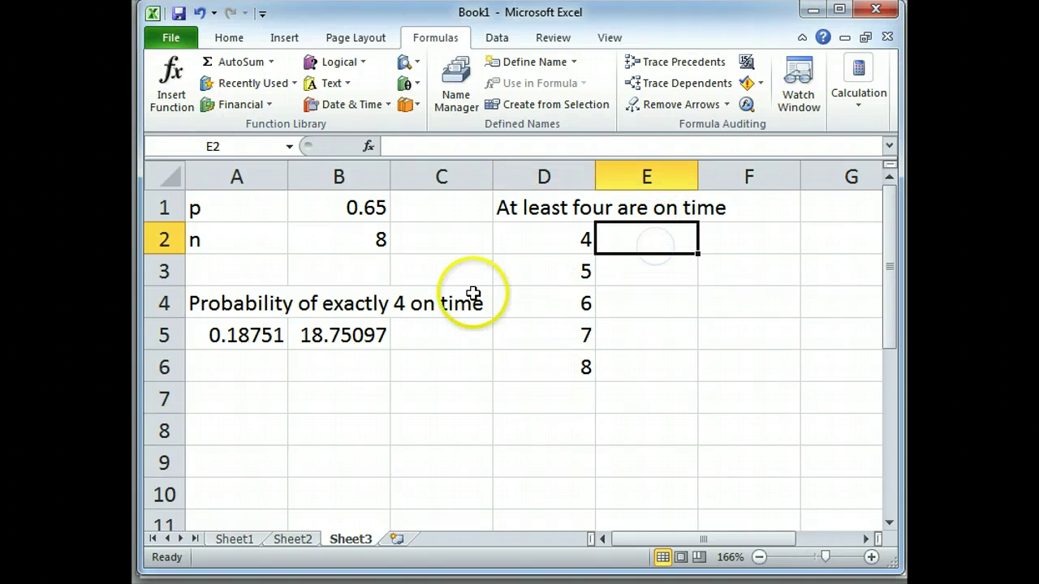
click(182, 88)
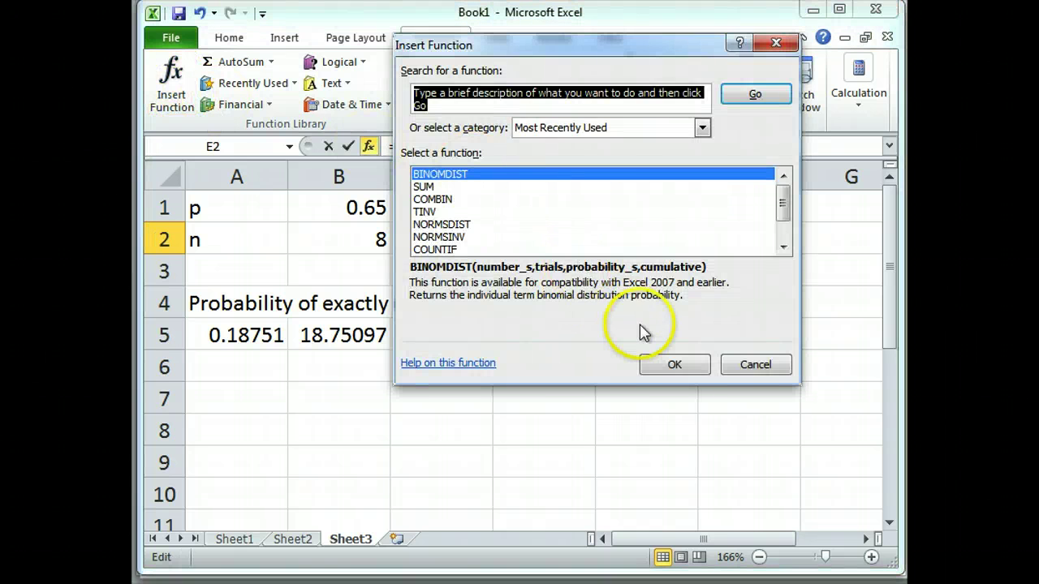
click(674, 364)
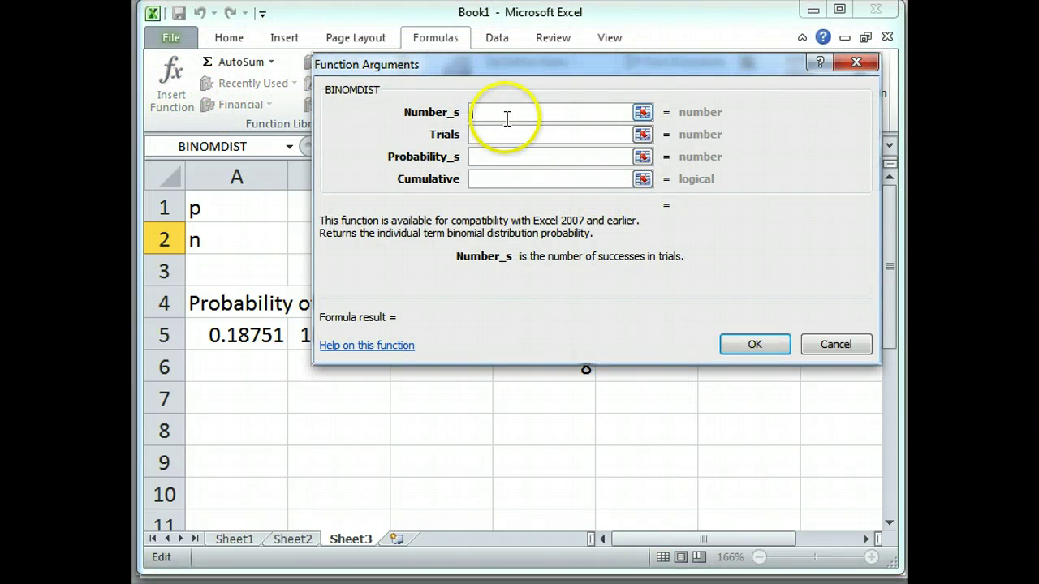
text(4)
click(498, 135)
text(5)
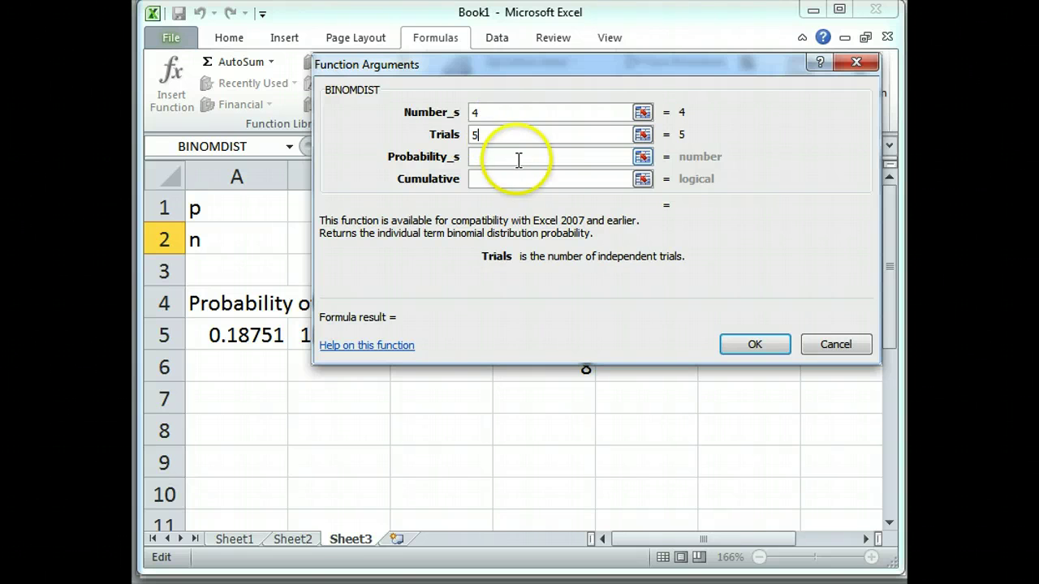
click(514, 156)
click(240, 101)
text(0.65)
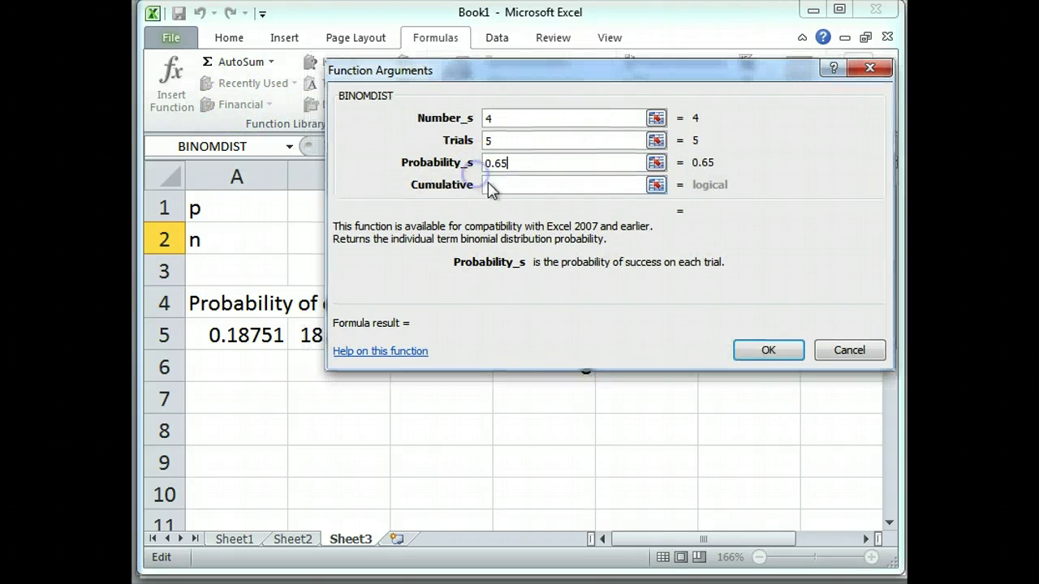
click(484, 180)
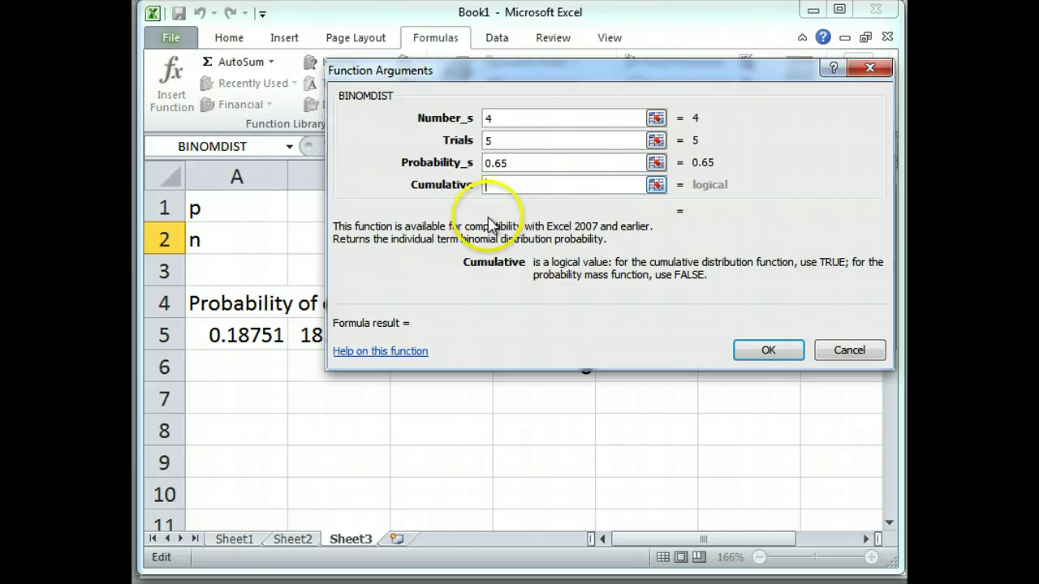
text(0)
click(765, 350)
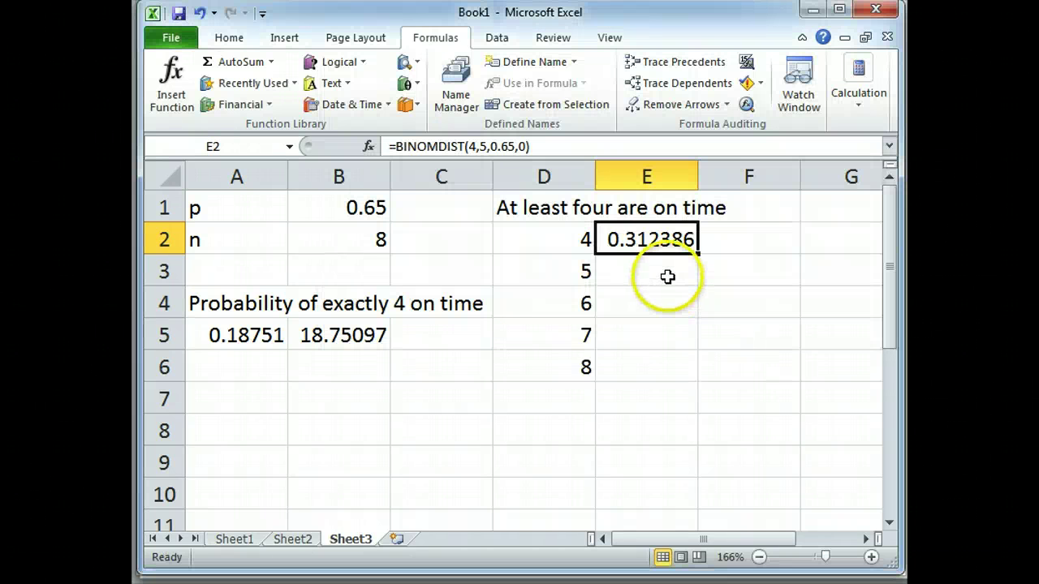
Insert a BINOMDIST function in cell E3 with 5 successes, 8 trials, probability 0.65 and cumulative 0
click(667, 277)
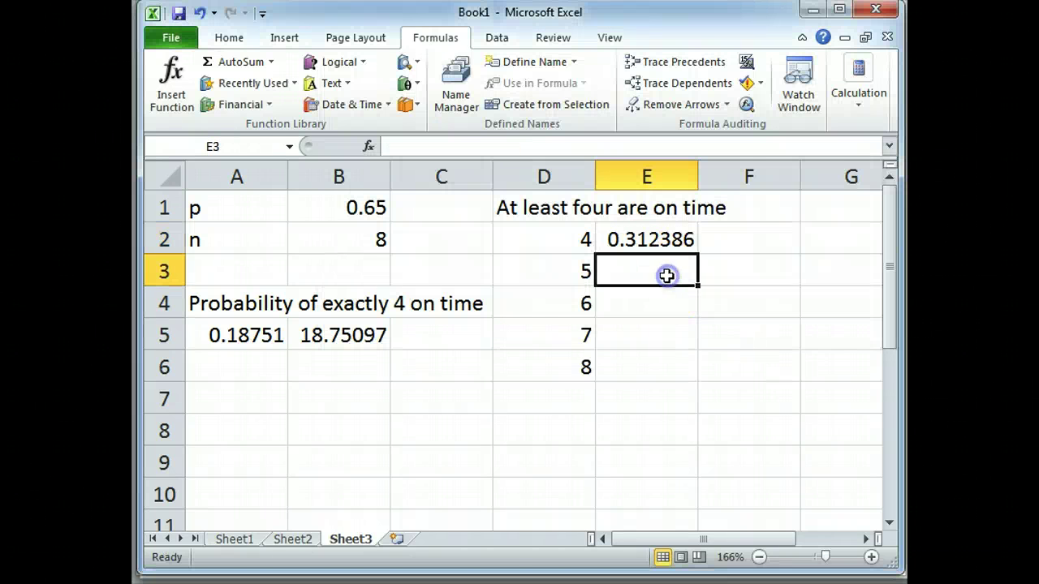
click(178, 91)
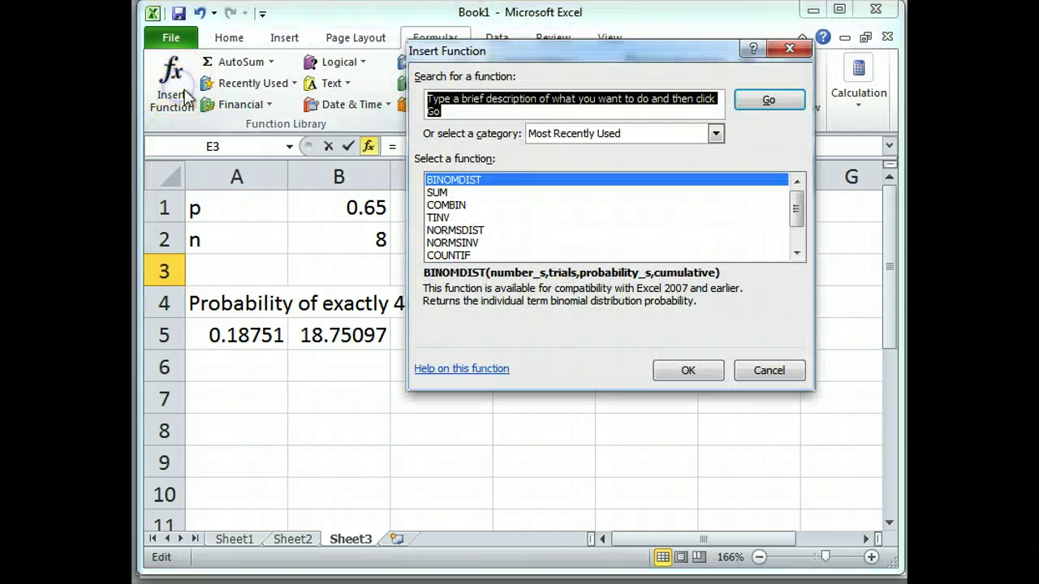
click(685, 371)
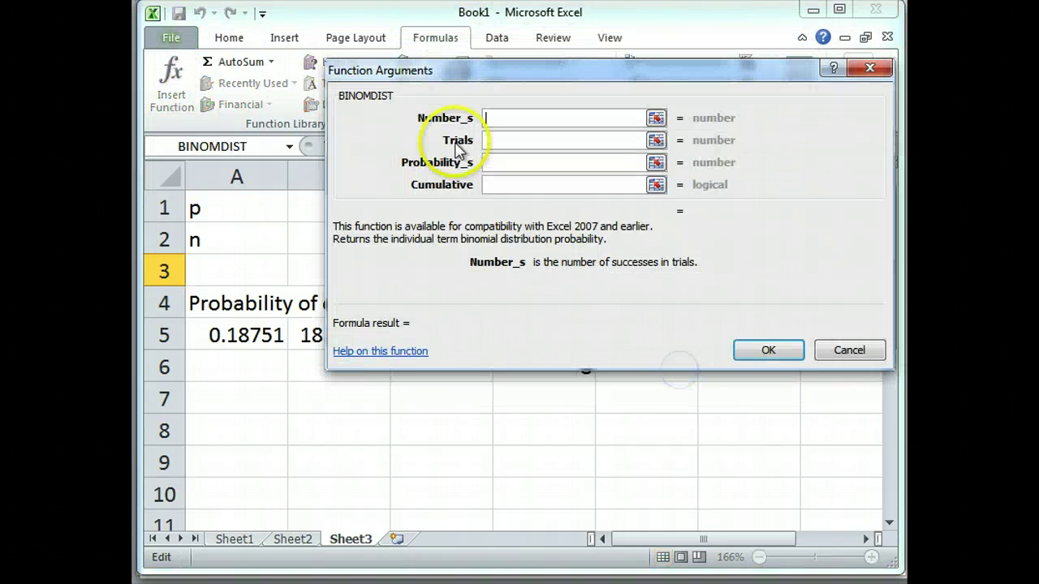
text(5)
key(Tab)
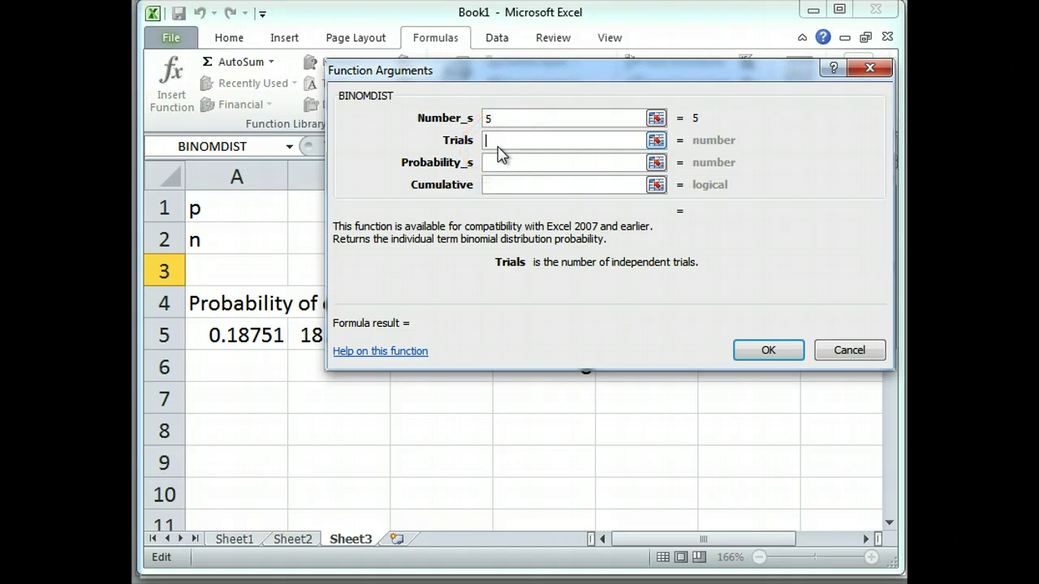
text(8)
click(495, 162)
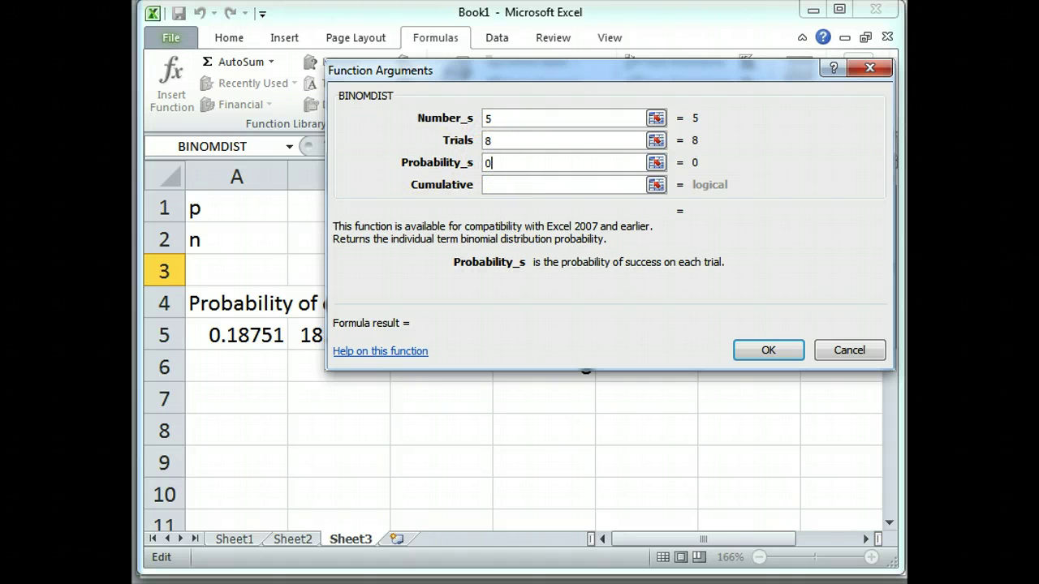
key(Tab)
text(0)
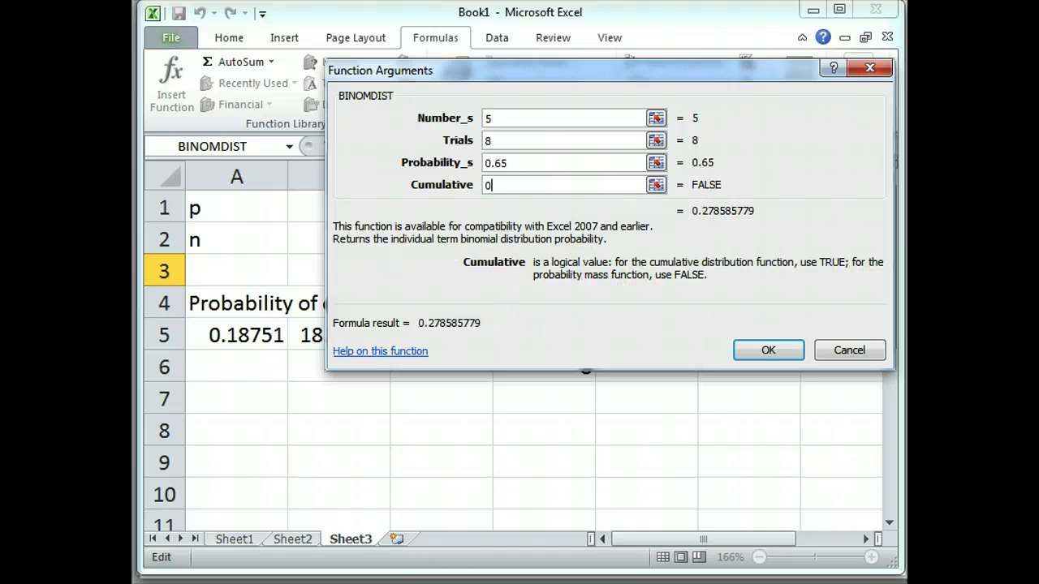
click(768, 350)
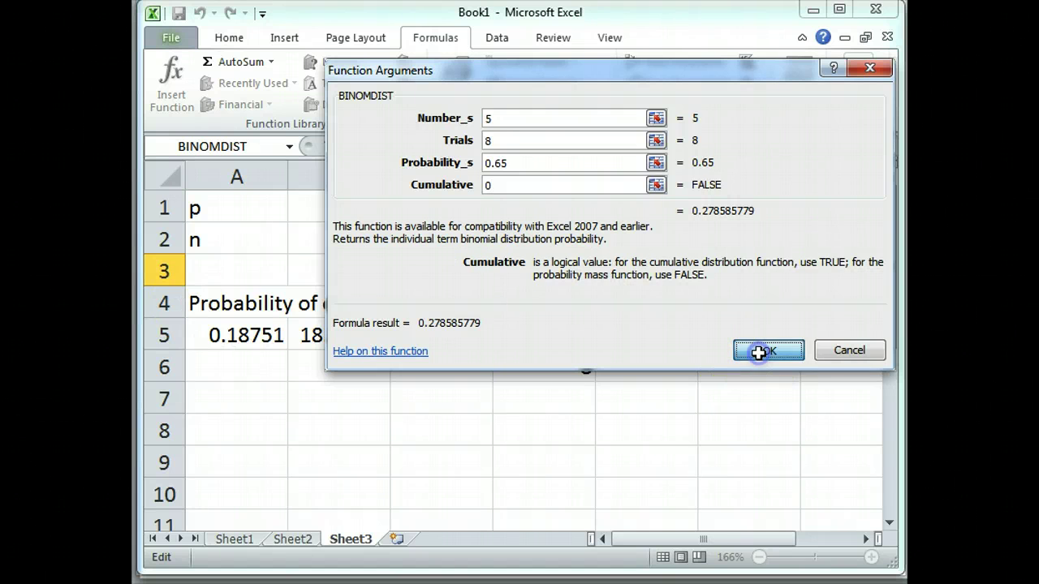
Insert a BINOMDIST function in cell E4 with 6 successes, 8 trials, probability 0.35 and cumulative 0
click(648, 309)
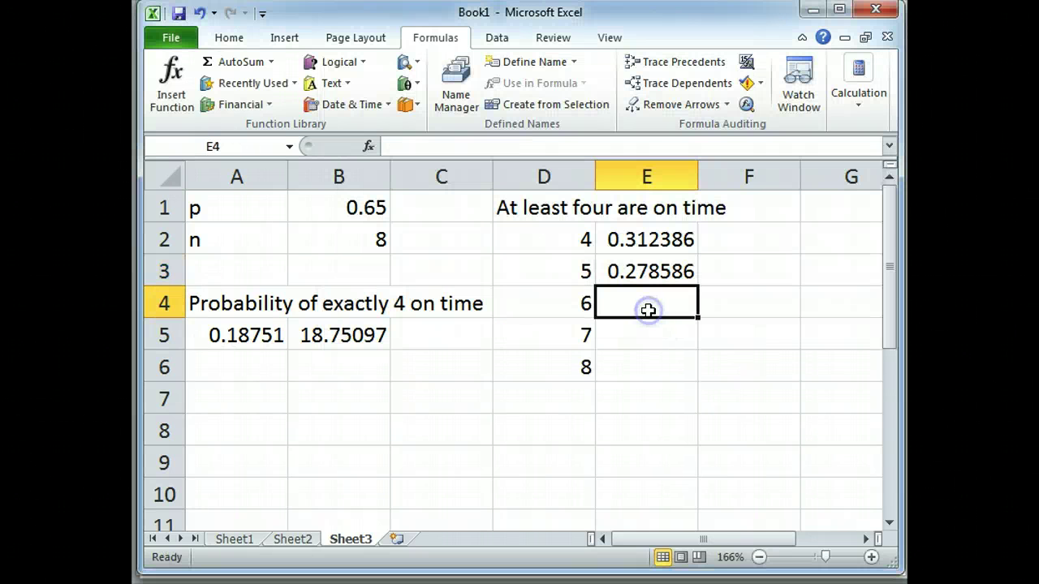
click(170, 80)
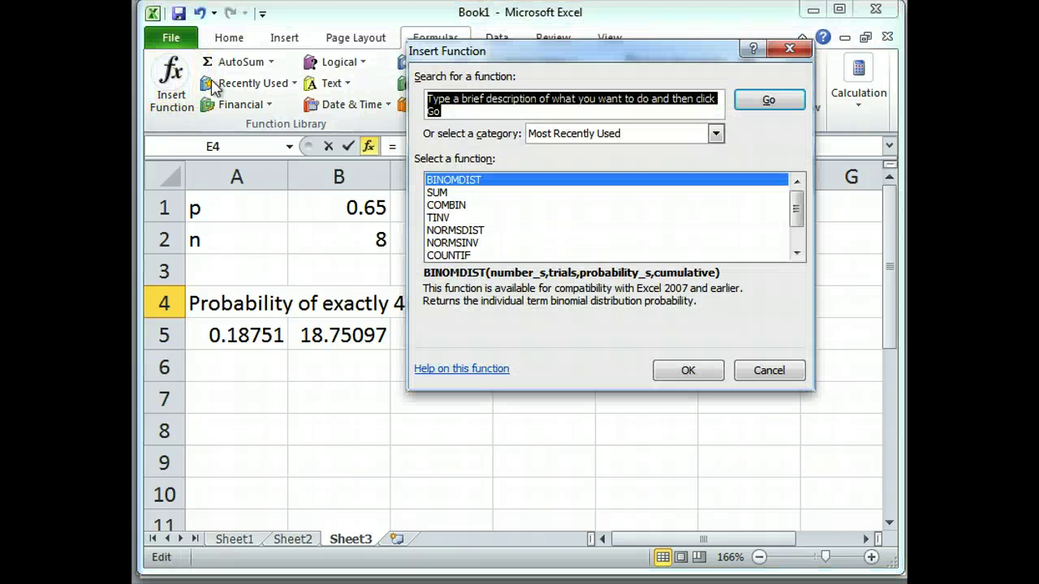
click(678, 371)
text(6)
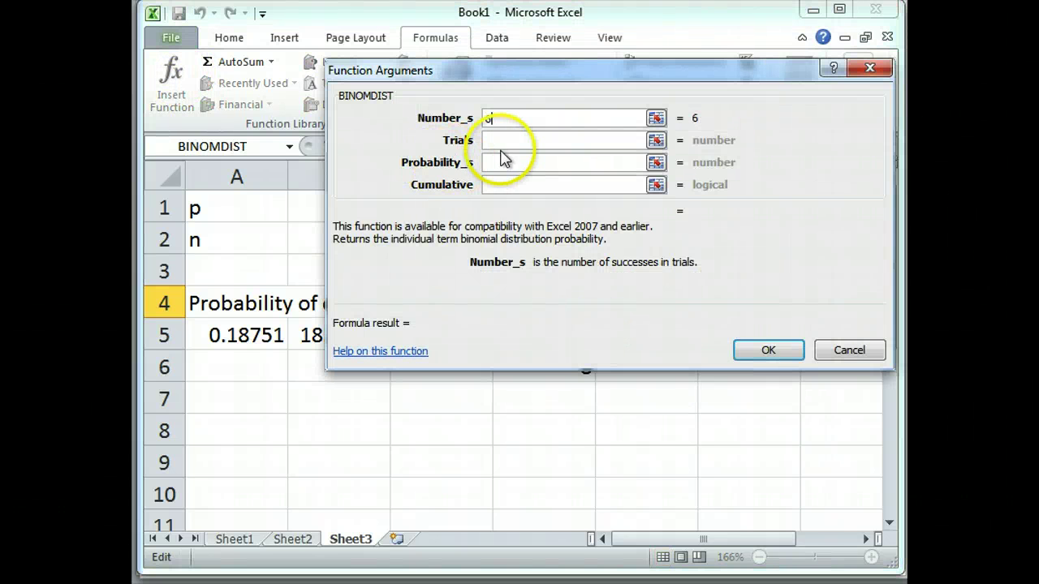
click(500, 139)
text(7)
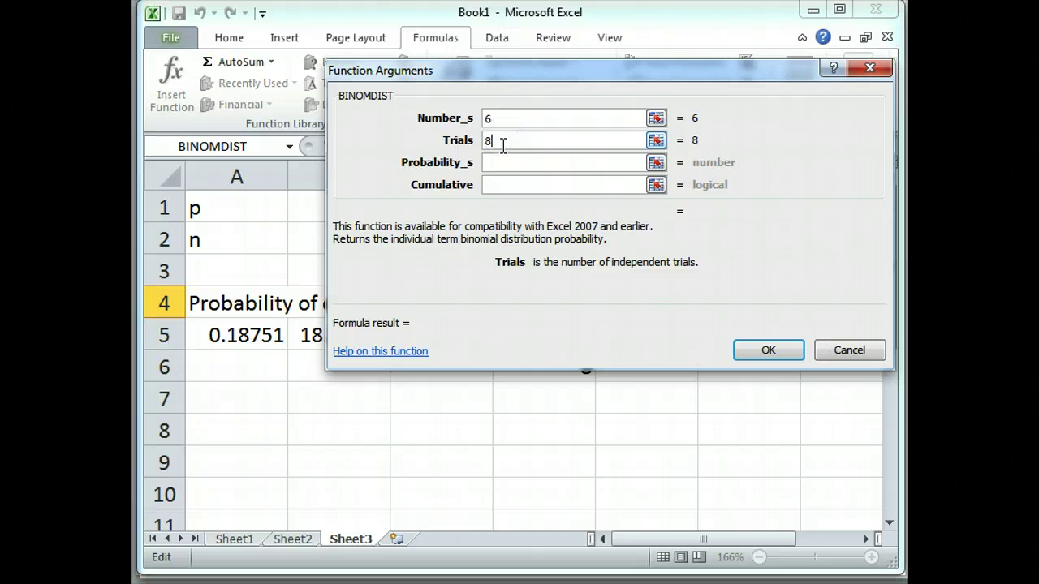
click(498, 162)
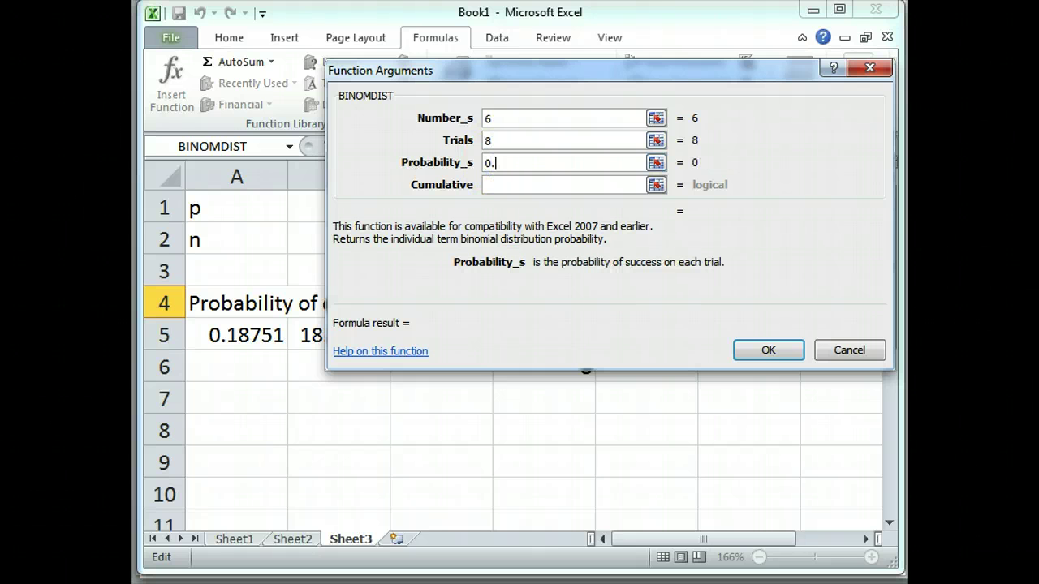
click(527, 184)
text(0)
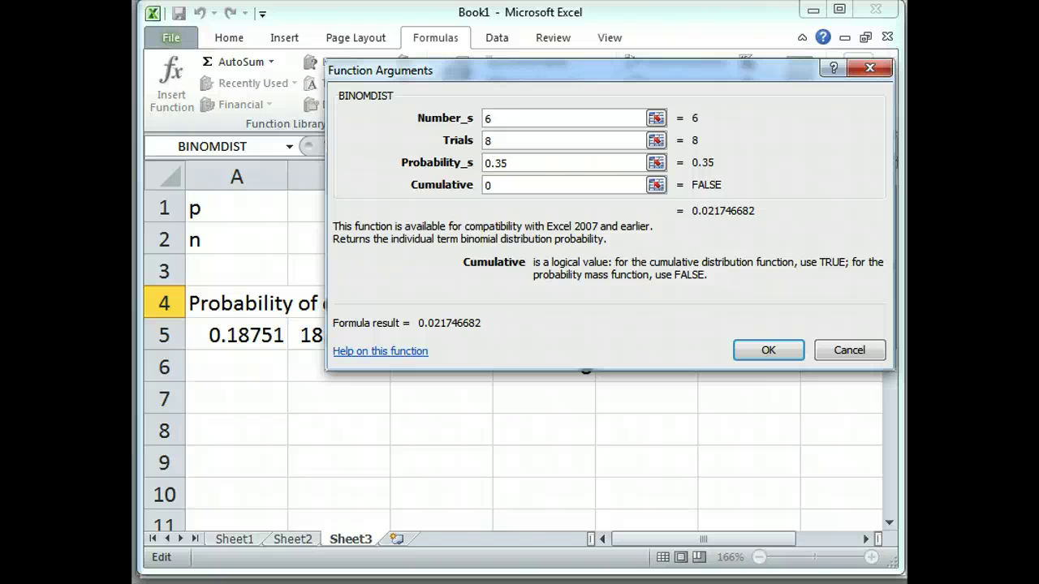
click(760, 351)
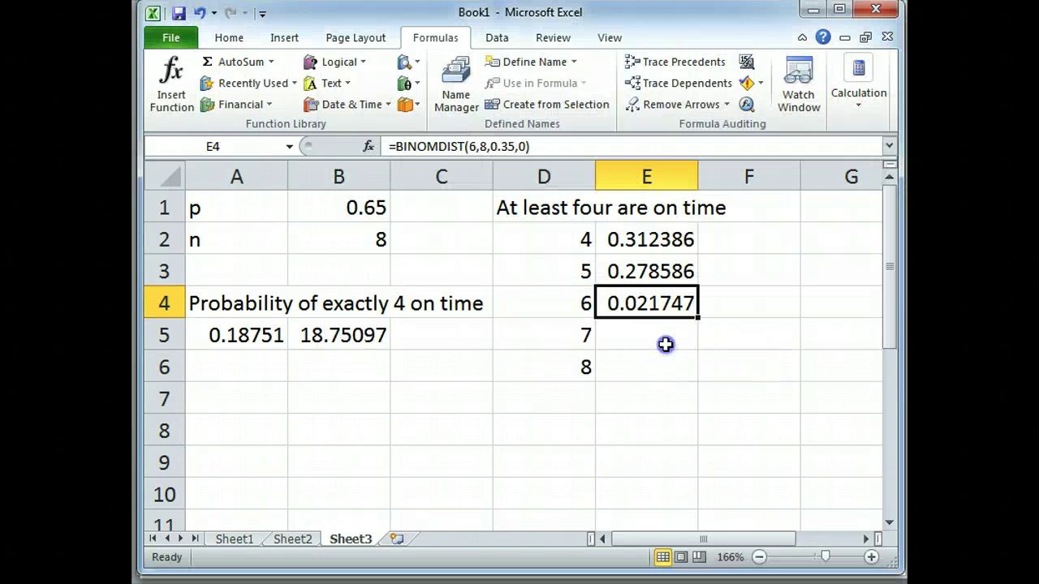
Insert a BINOMDIST function in cell E5 with 7 successes, 8 trials, probability 0.65 and cumulative 0
click(666, 343)
click(172, 88)
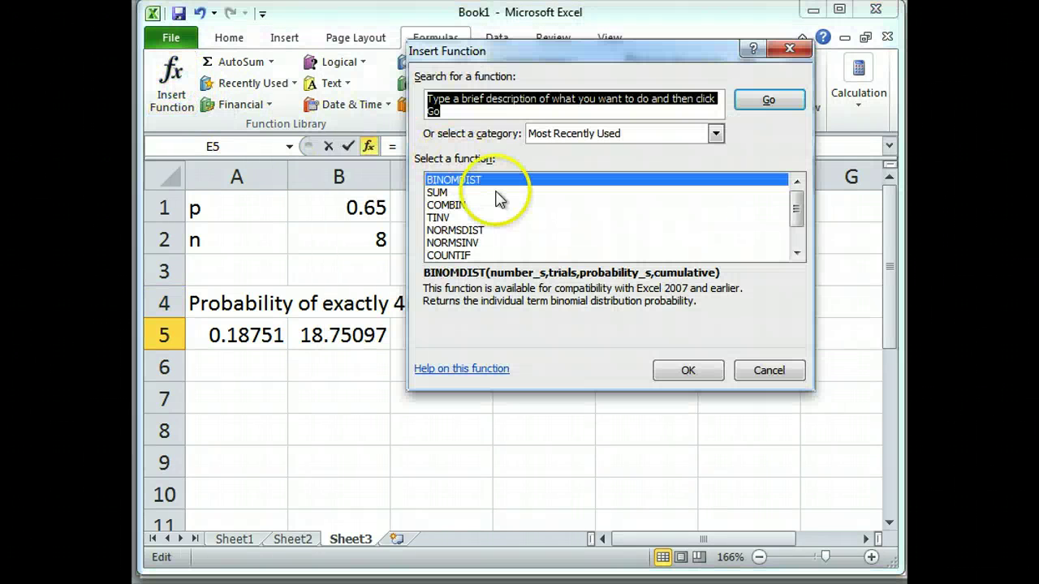
click(678, 371)
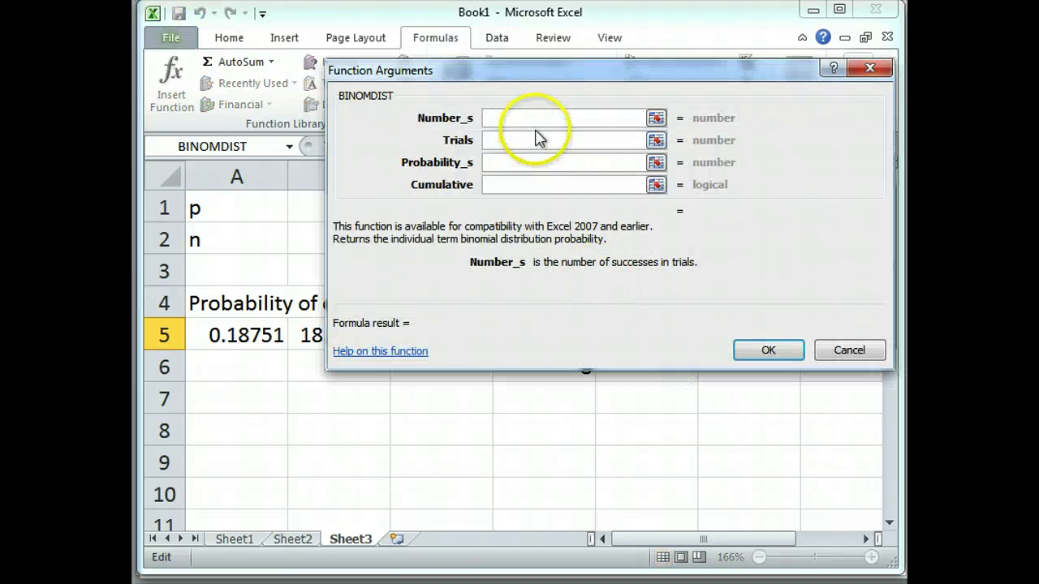
text(7)
key(Tab)
text(8)
key(Tab)
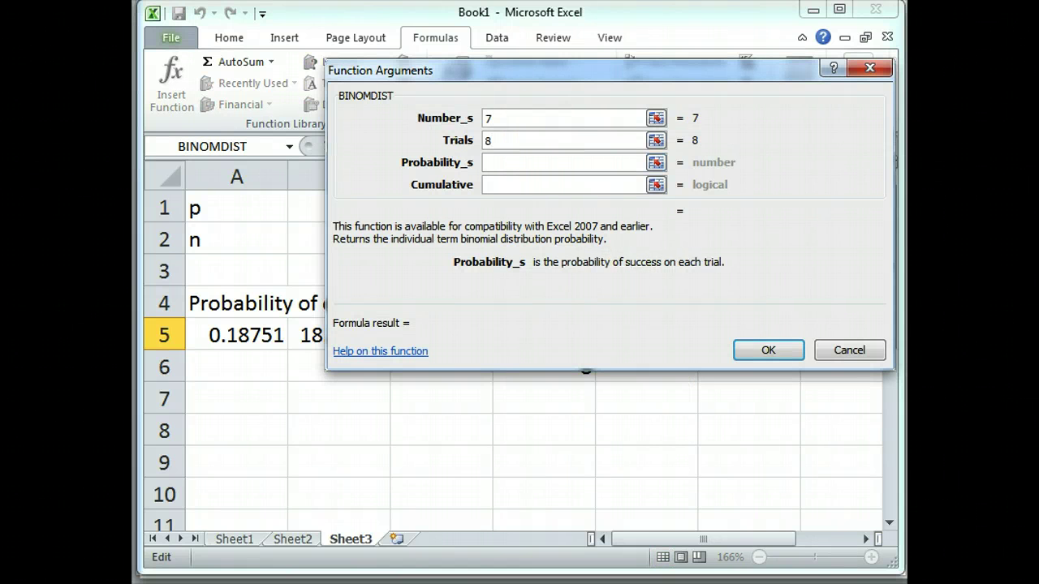
key(Tab)
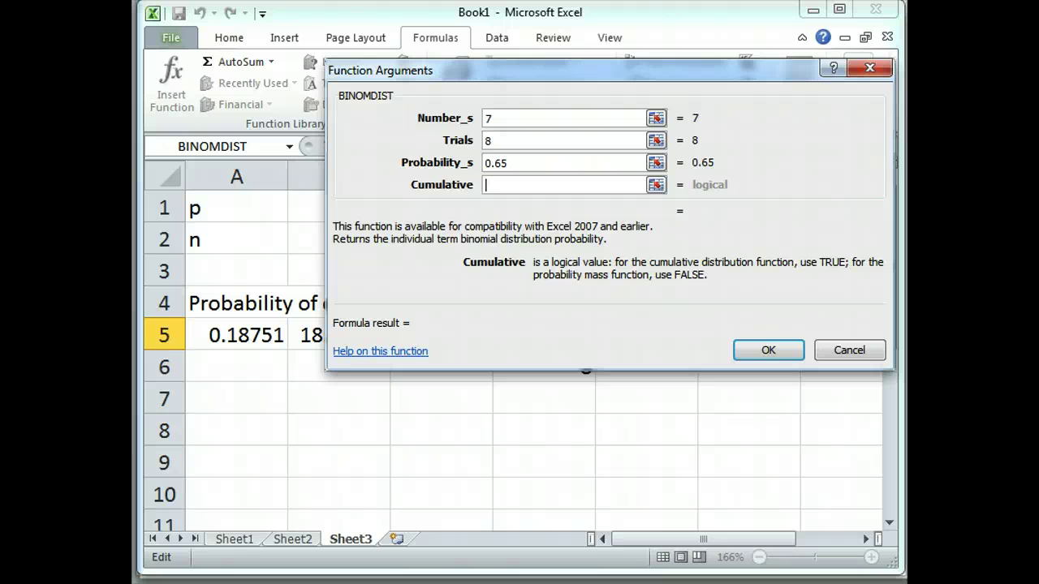
text(0)
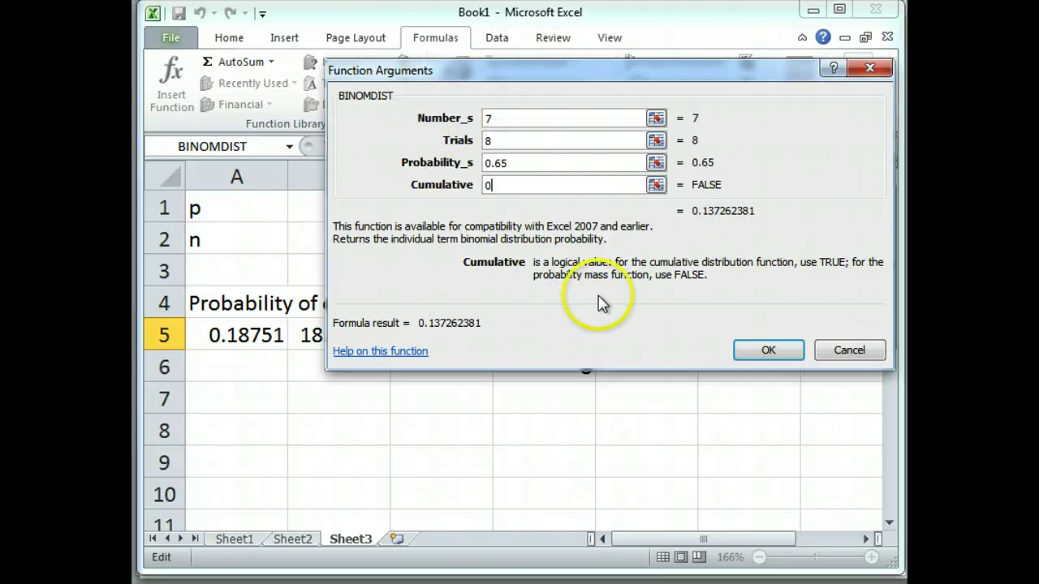
click(749, 350)
Insert a BINOMDIST function in cell E6 with 8 successes, 8 trials, probability 0.65 and cumulative 0
click(641, 364)
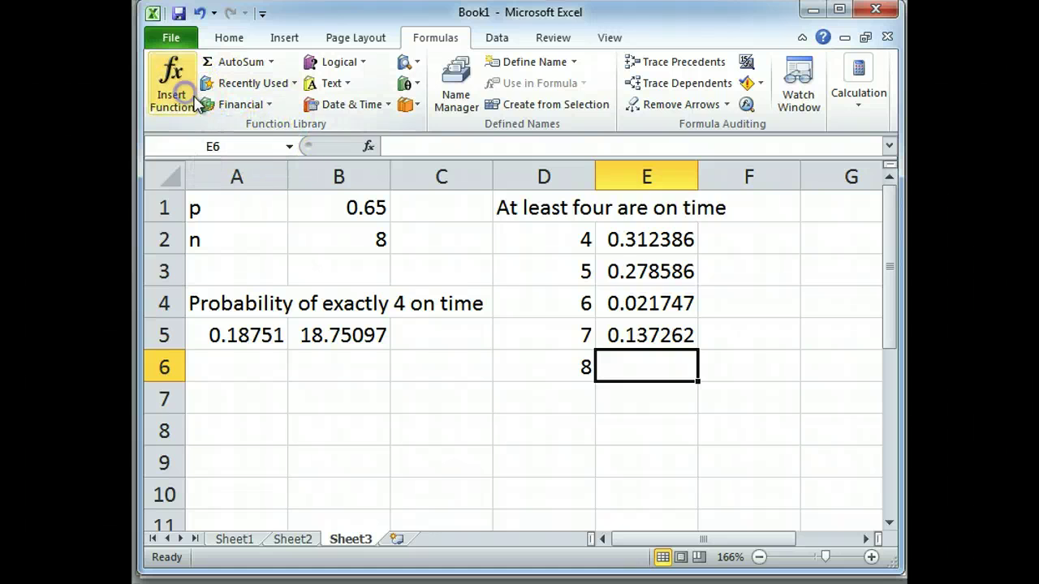
click(171, 89)
click(672, 370)
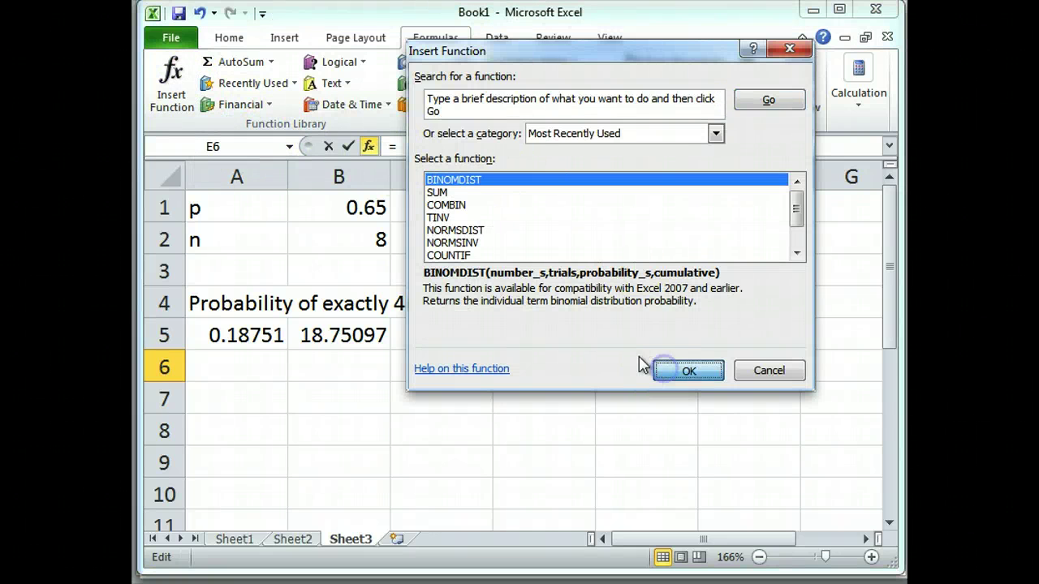
text(8)
click(528, 141)
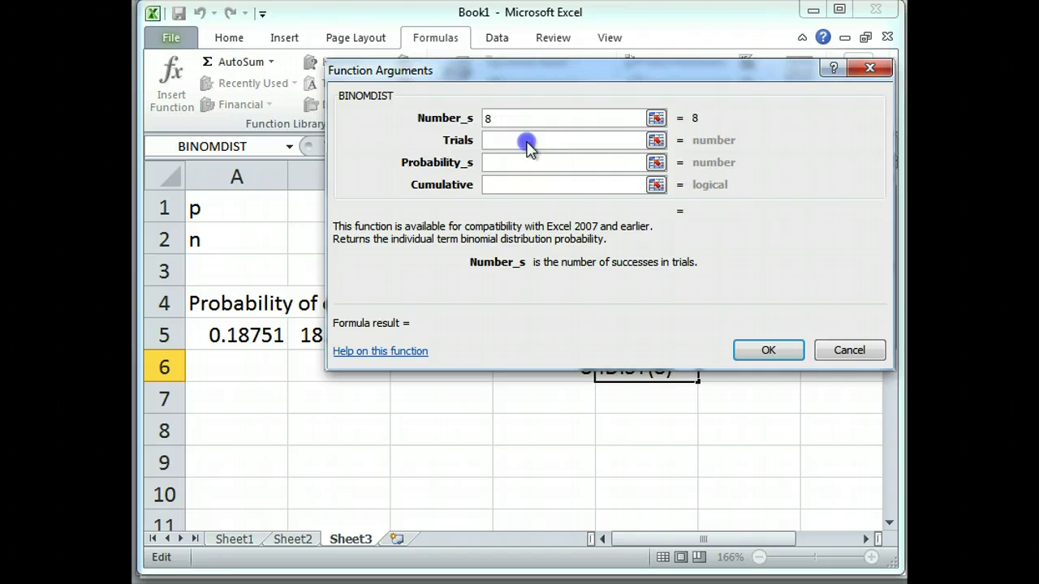
text(8)
click(525, 163)
text(0.6)
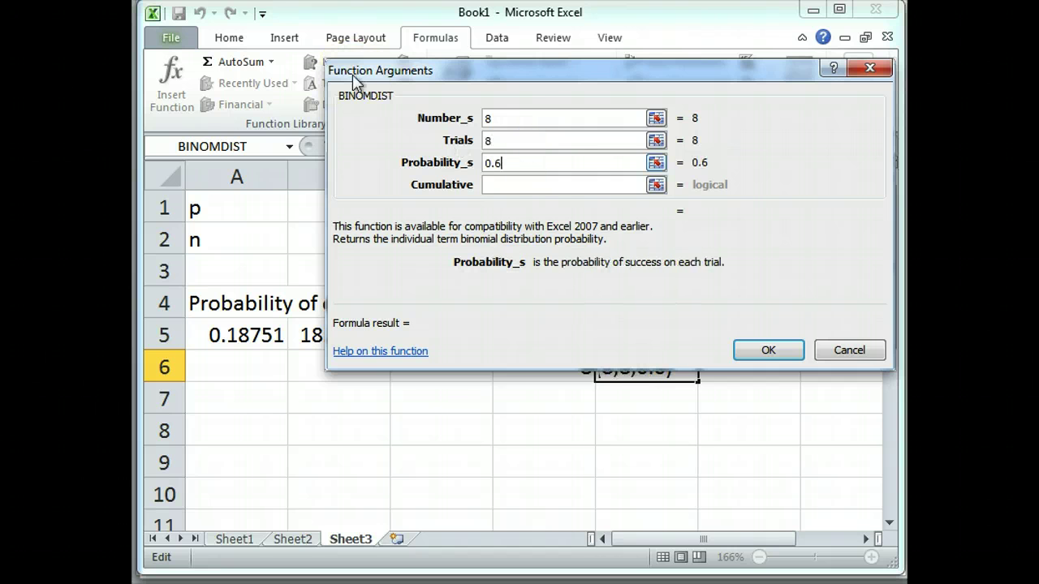
text(5)
click(541, 186)
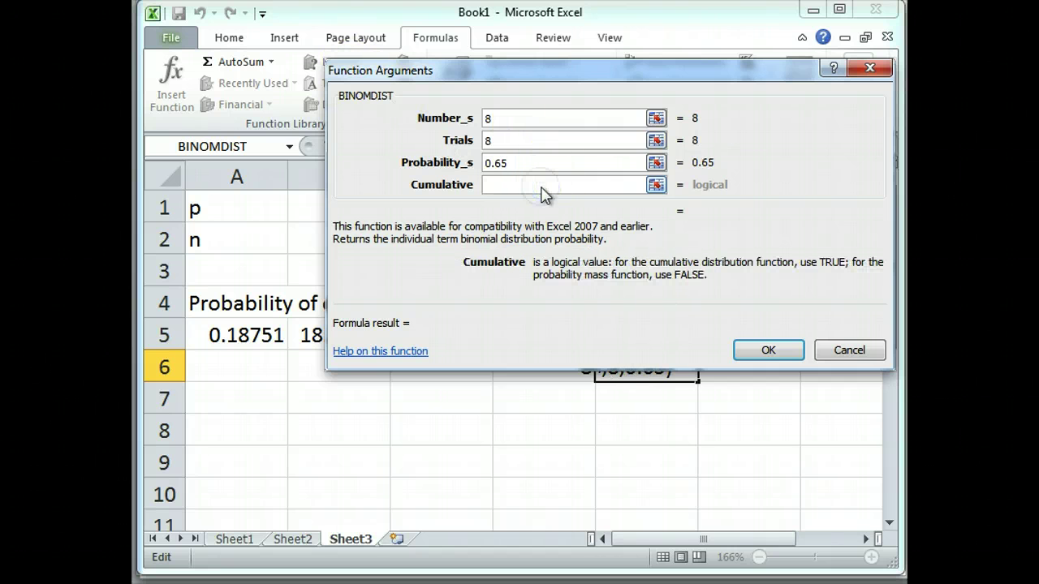
text(0)
click(768, 349)
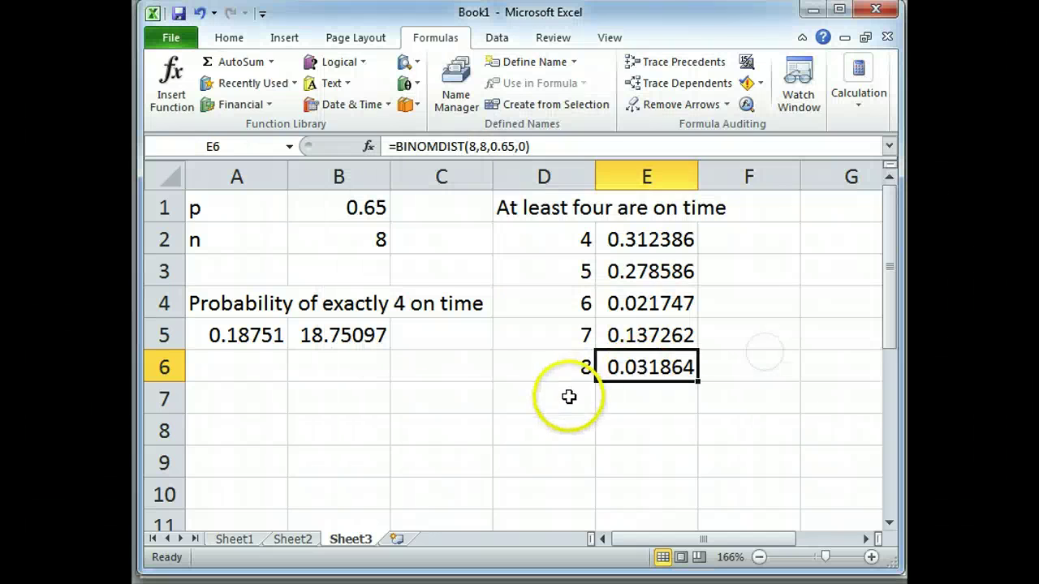
Enter the label "Total" in cell D8, leaving a blank row below the success counts
click(568, 397)
click(561, 422)
text(Total)
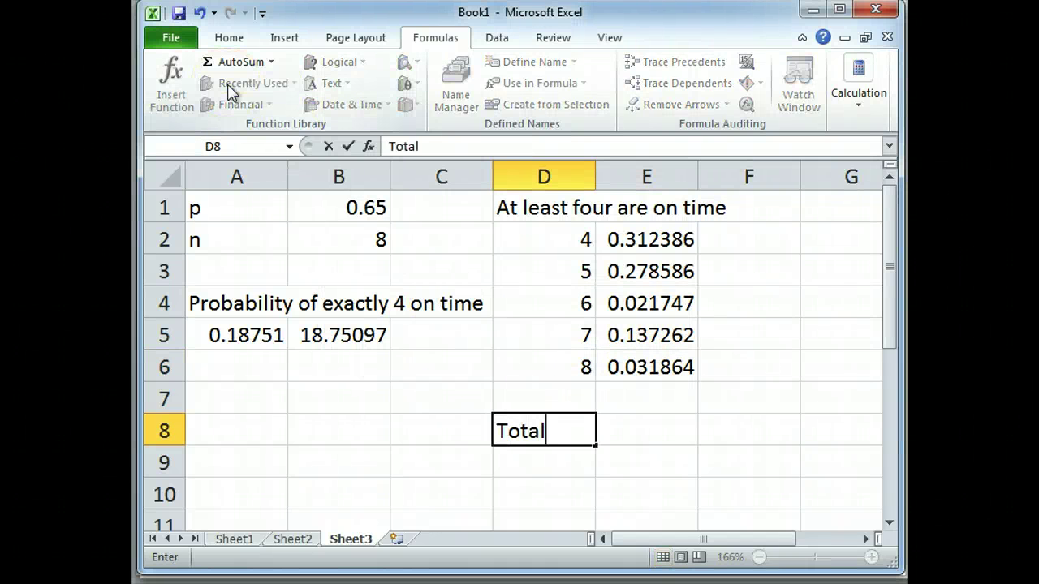
key(Tab)
Sum the probabilities in E2:E6 with a SUM formula in cell E8
text(=)
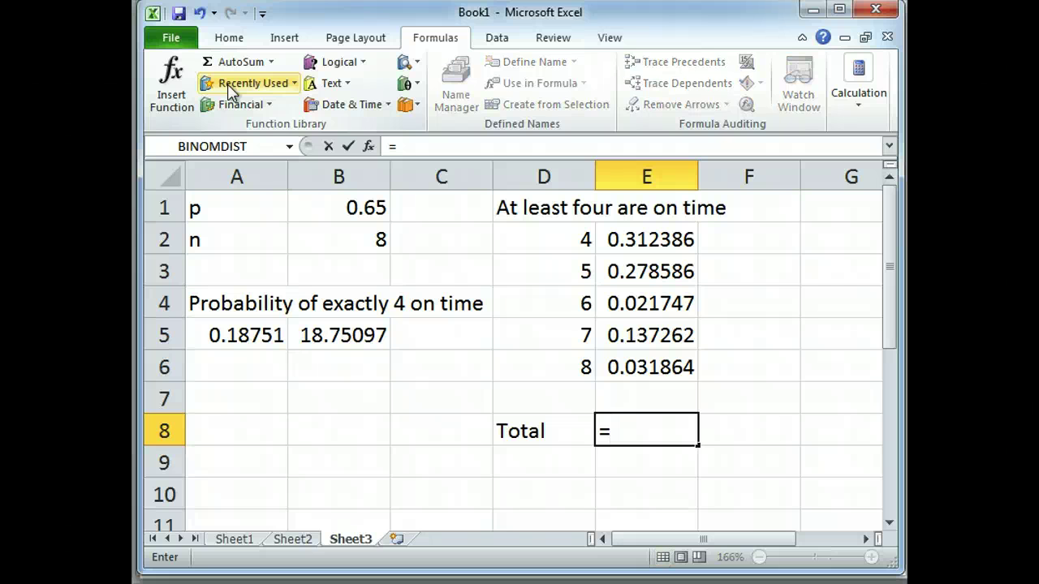
text(SUM)
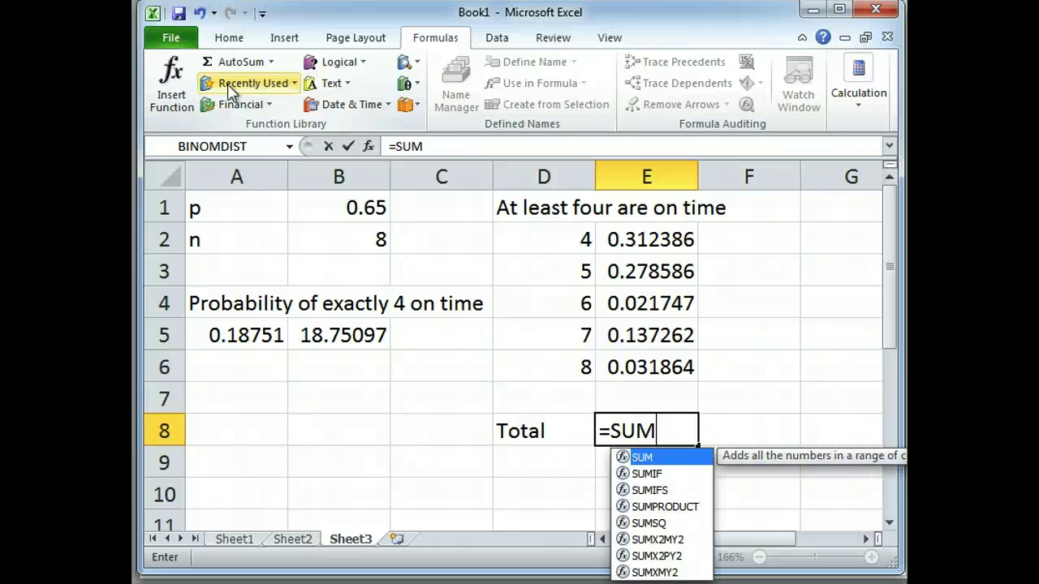
text(()
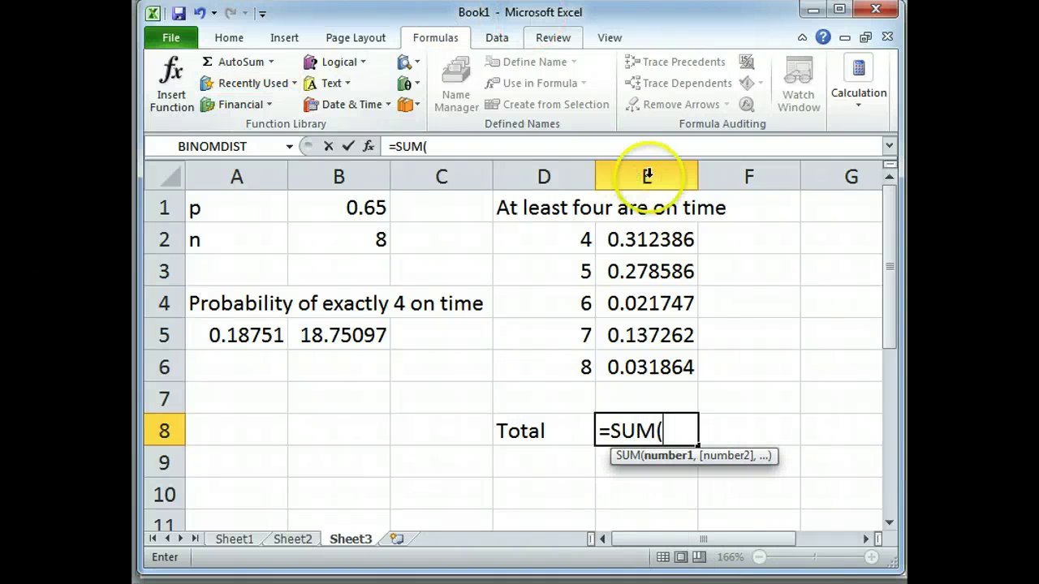
drag(644, 233, 649, 364)
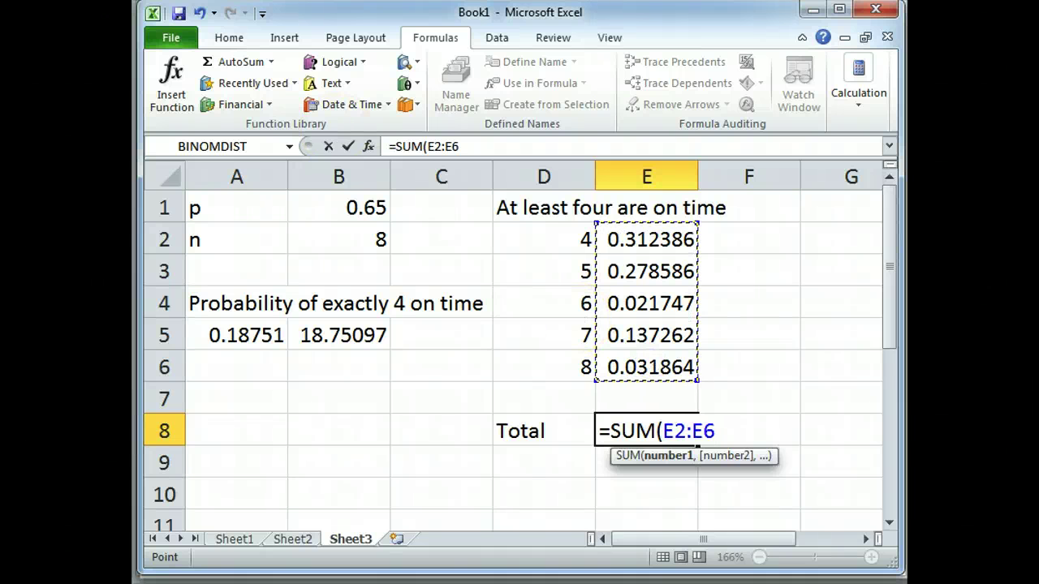
text())
click(544, 462)
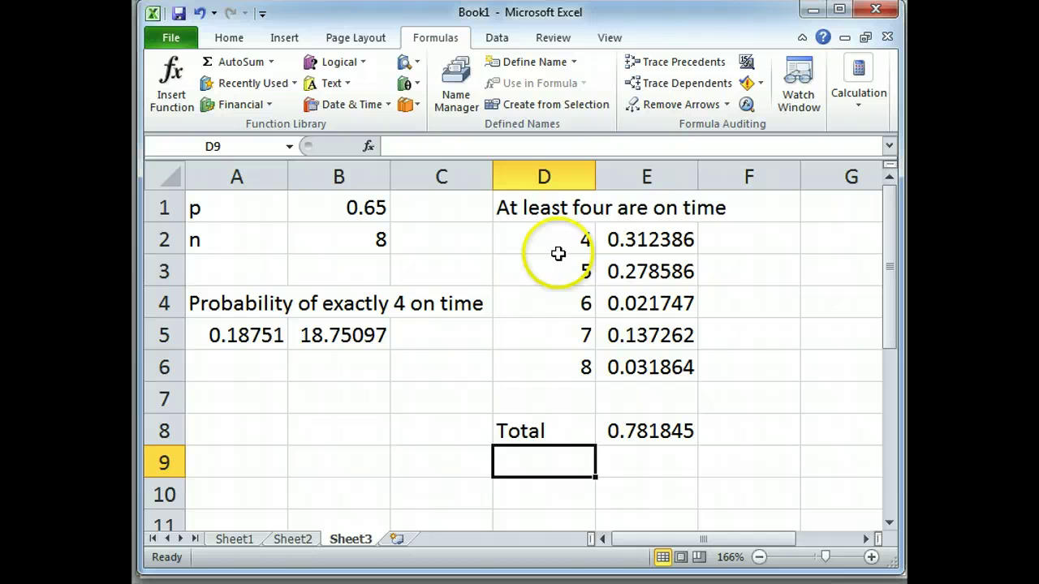
Highlight cells D2:E4, the rows for 4, 5 and 6 successes, with a yellow fill
drag(561, 232, 690, 302)
click(230, 38)
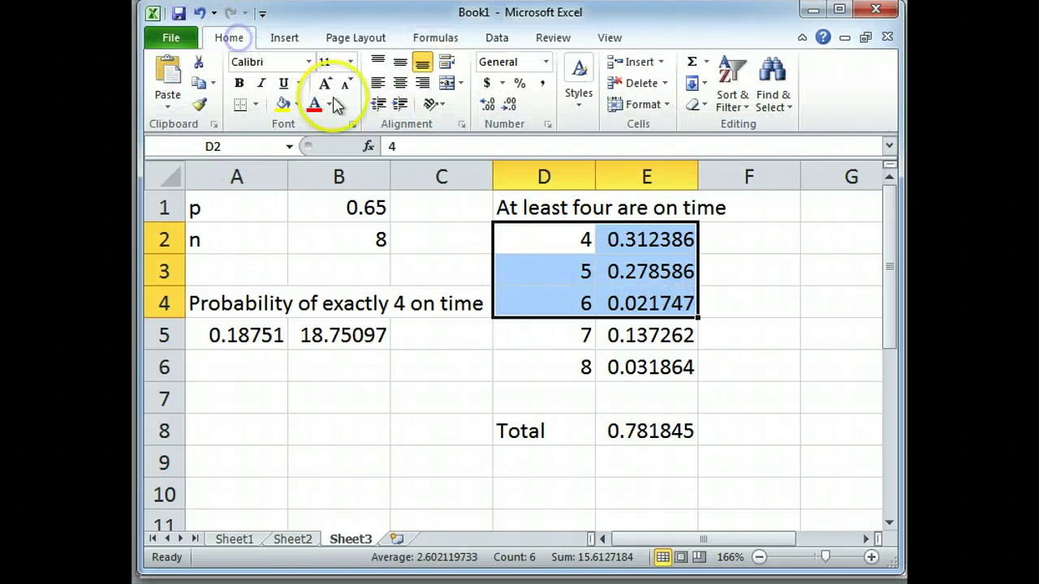
click(297, 104)
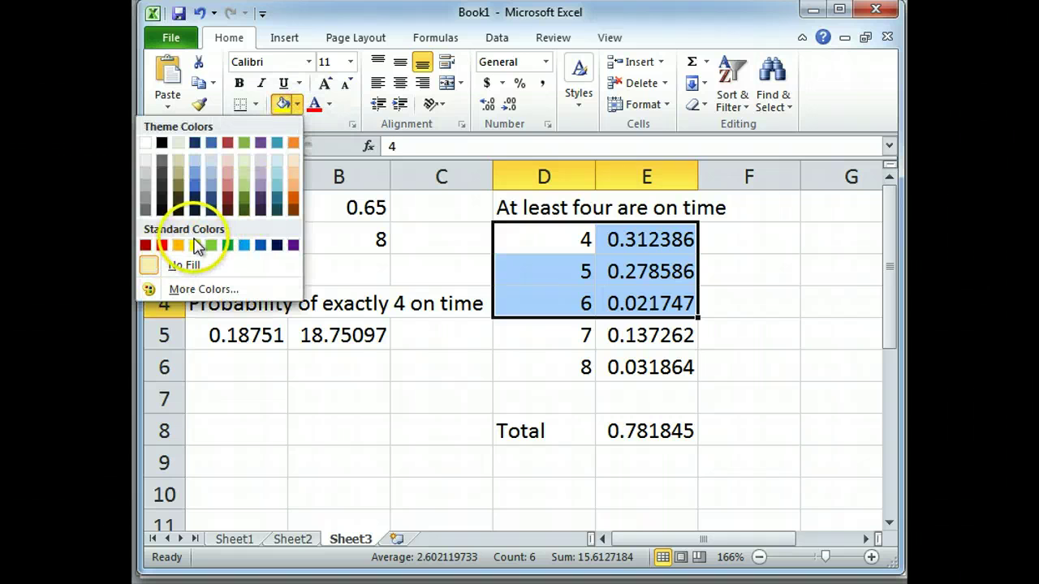
click(195, 245)
click(195, 245)
click(543, 398)
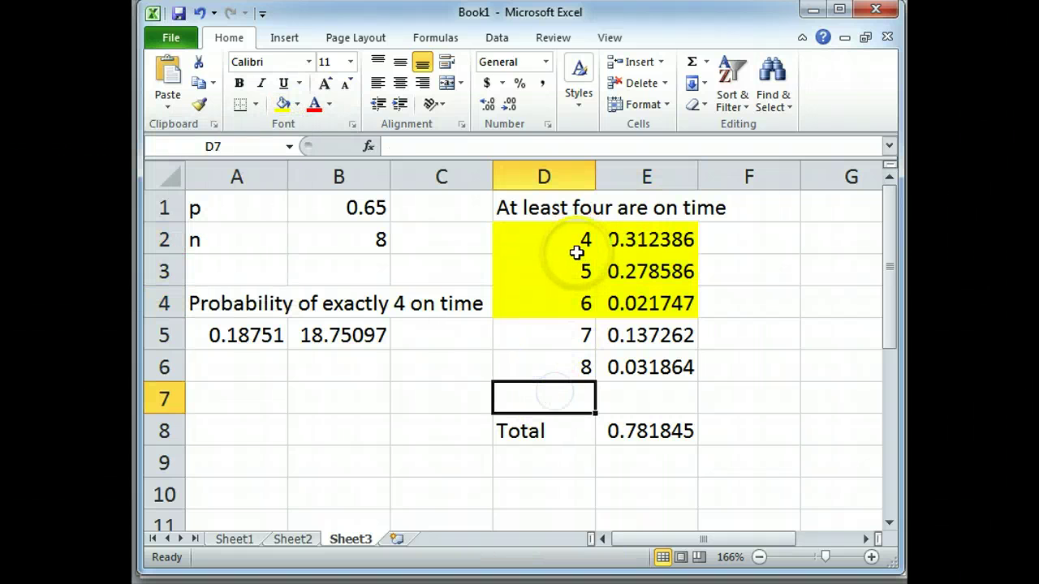
click(538, 491)
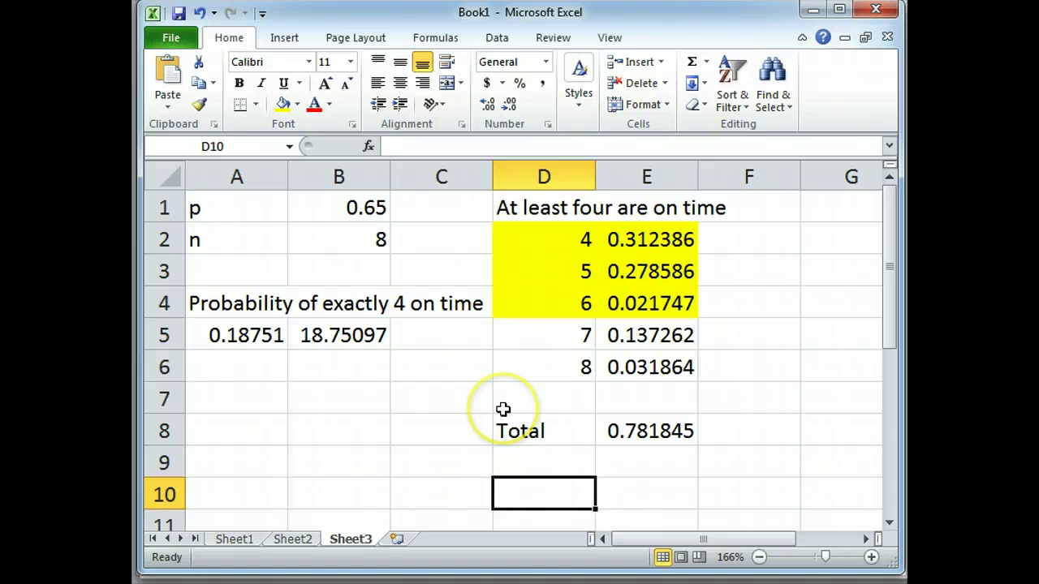
Enter the label "Between 4 and 6" in cell D10 and widen column D slightly
text(Between )
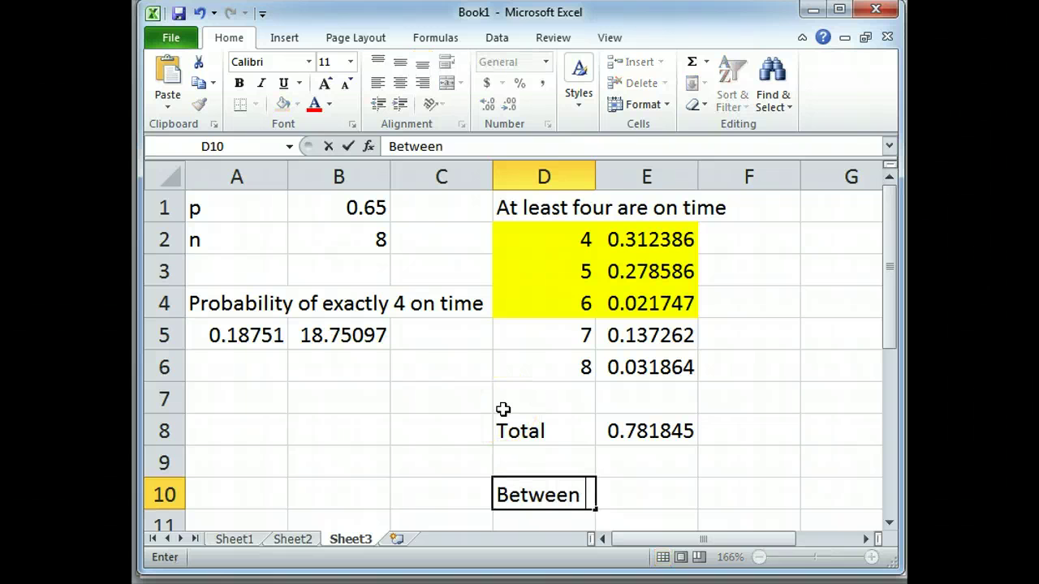
text(4 and )
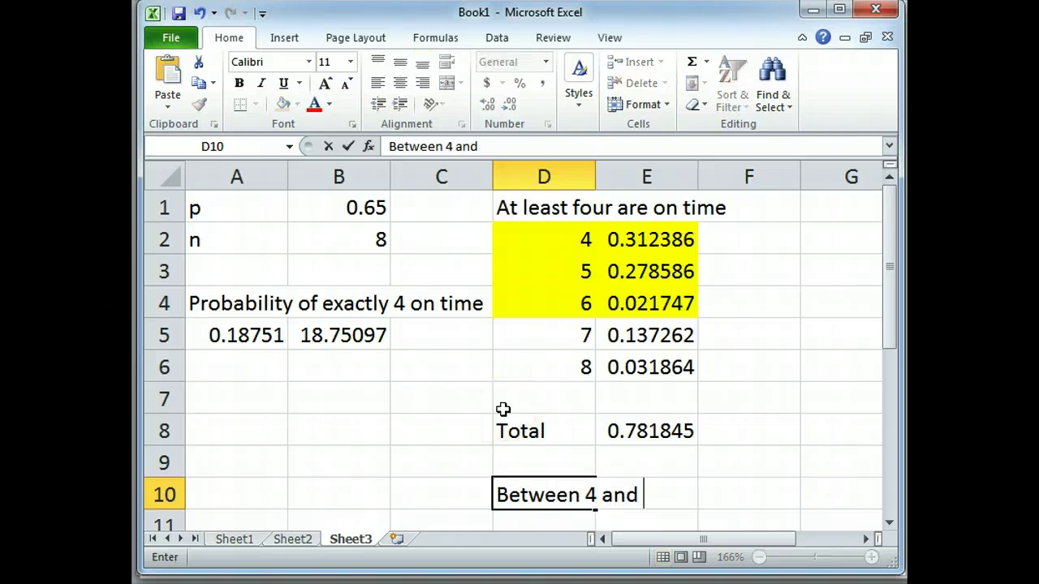
text(6)
key(Tab)
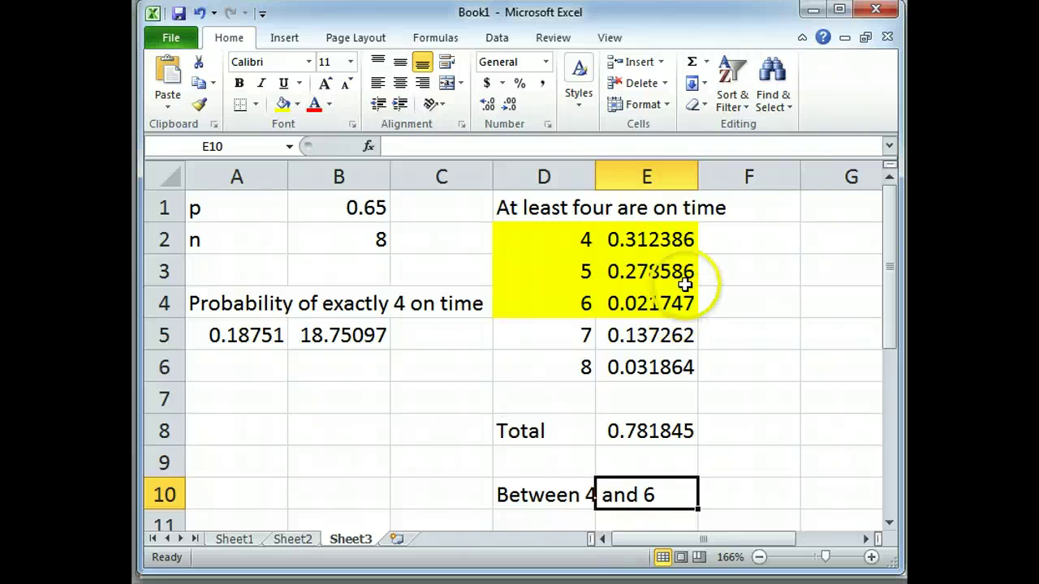
drag(597, 176, 621, 177)
Sum the probabilities for 4, 5 and 6 successes in cell E10 with the formula =SUM(E2:E4)
text(=SUM()
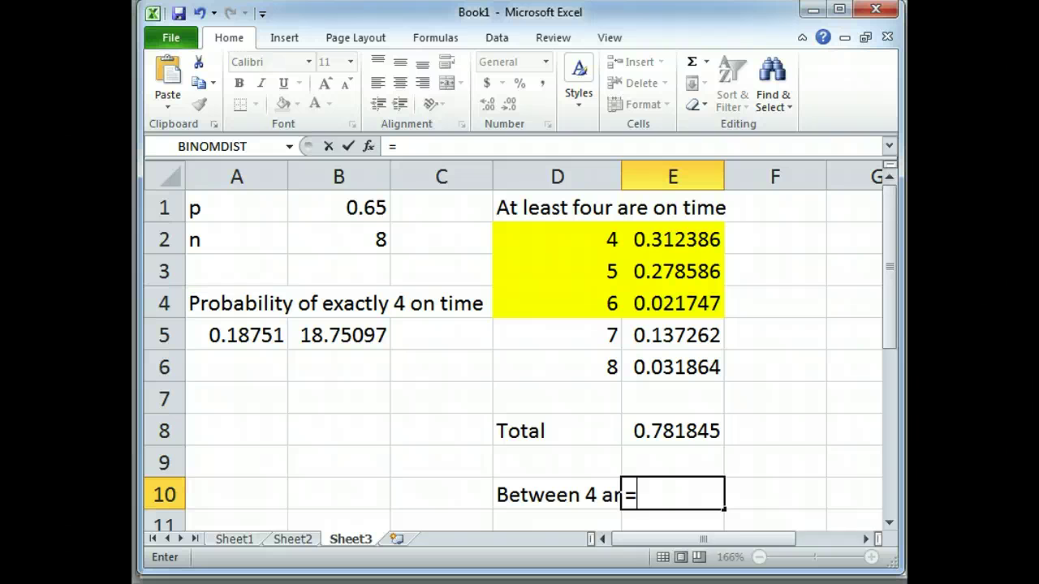
click(695, 235)
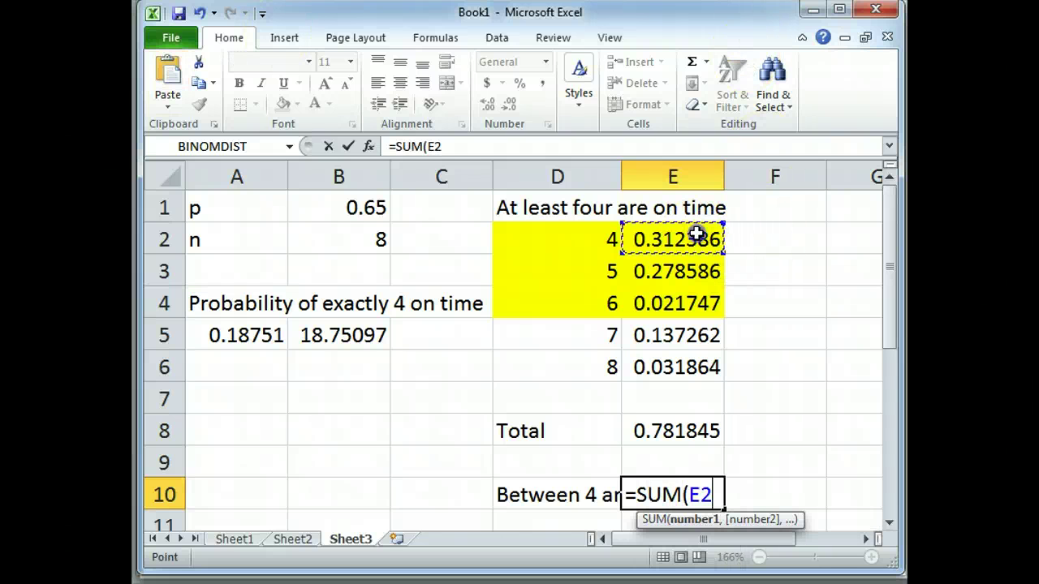
drag(696, 239, 686, 307)
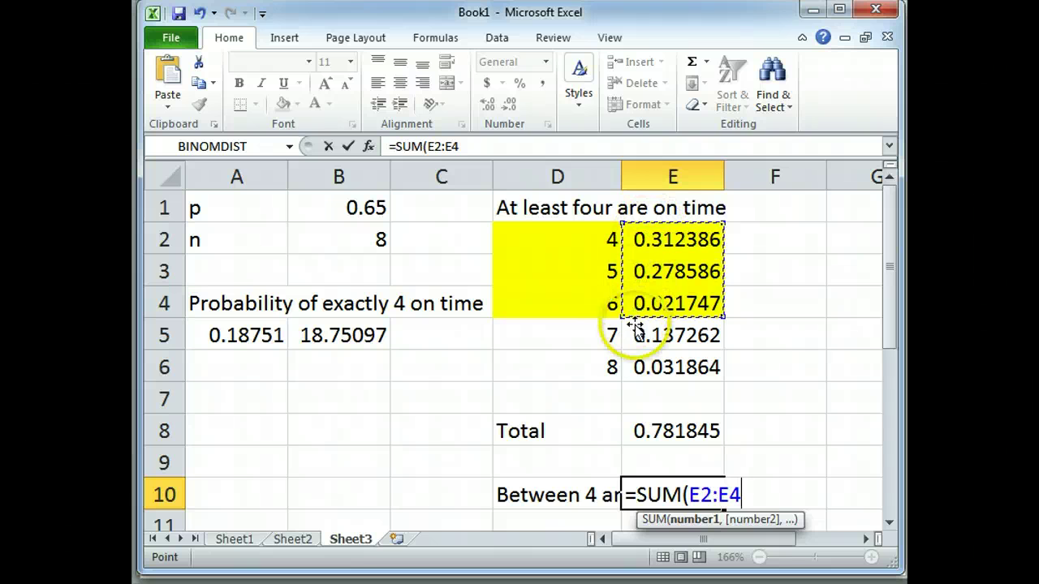
text())
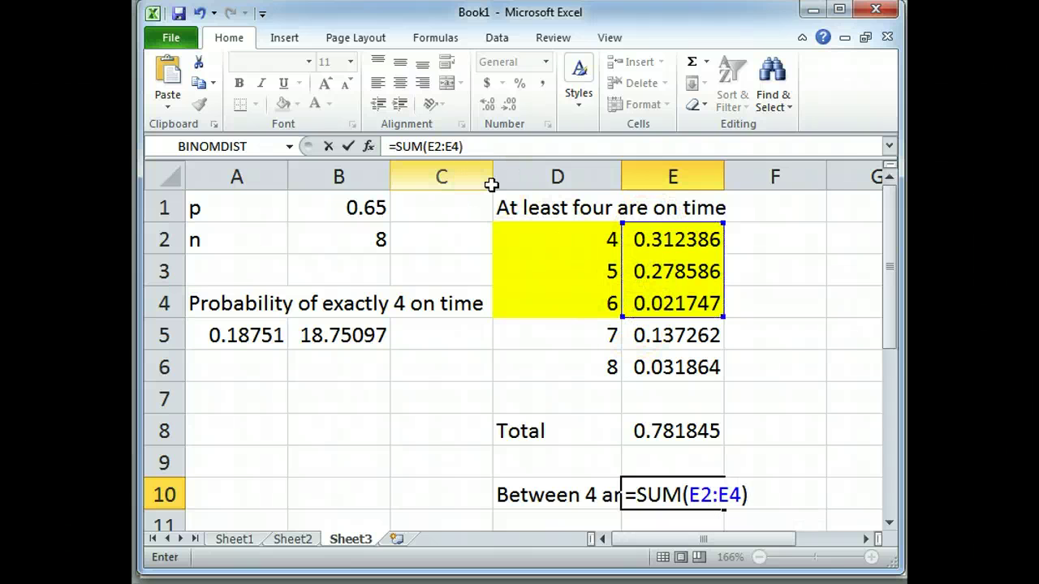
key(Return)
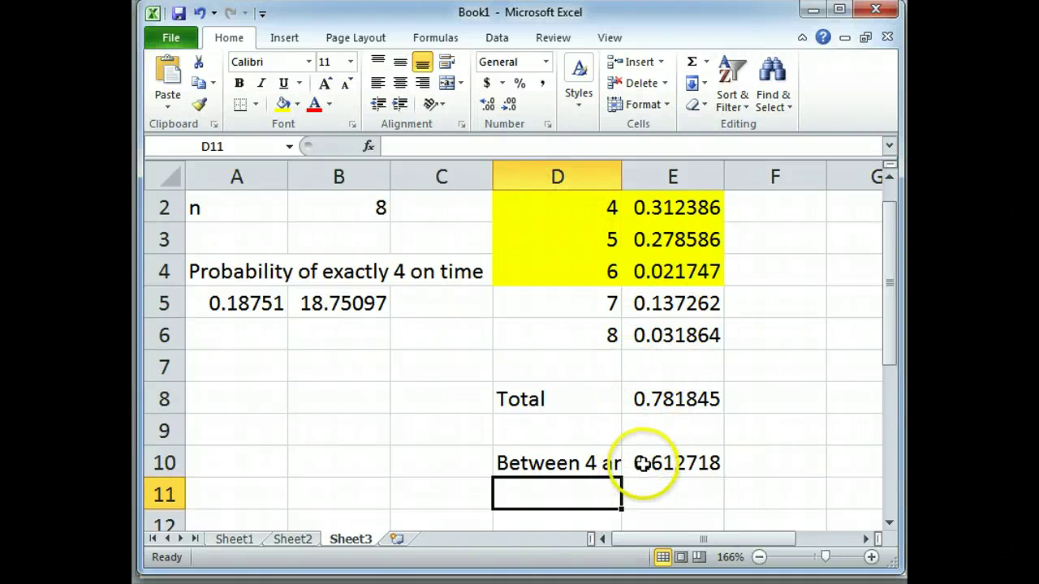
Widen column D a little further to give the label in D10 more room
scroll(645, 461, up, 1)
scroll(646, 455, down, 1)
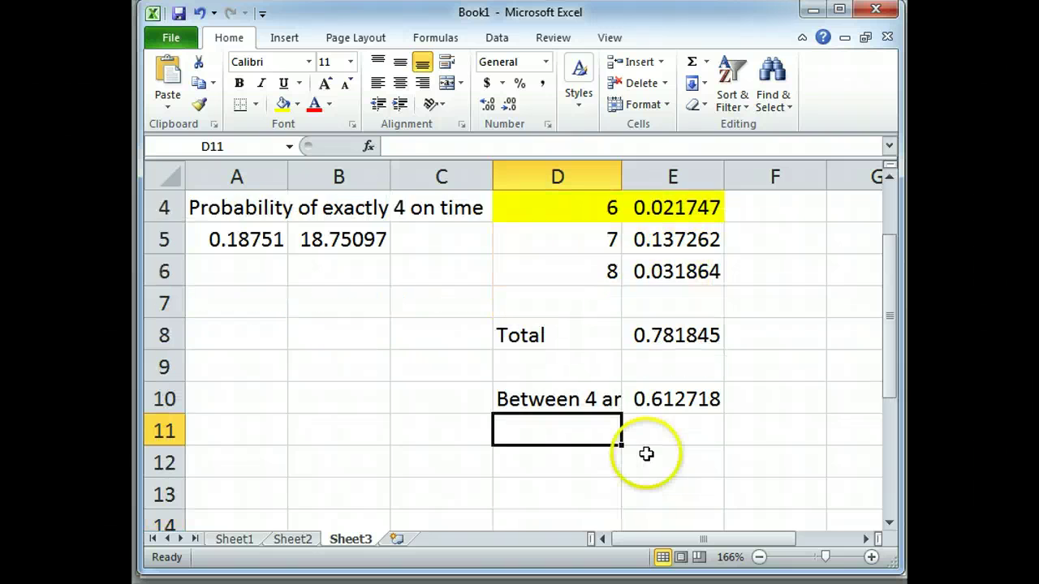
scroll(646, 454, up, 1)
drag(621, 173, 633, 175)
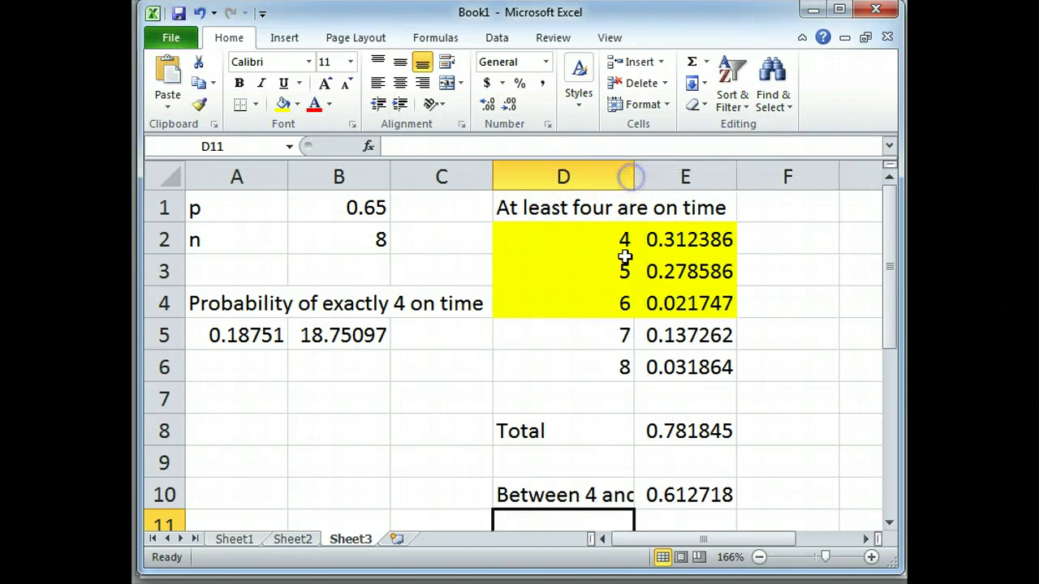
drag(593, 208, 664, 503)
click(413, 281)
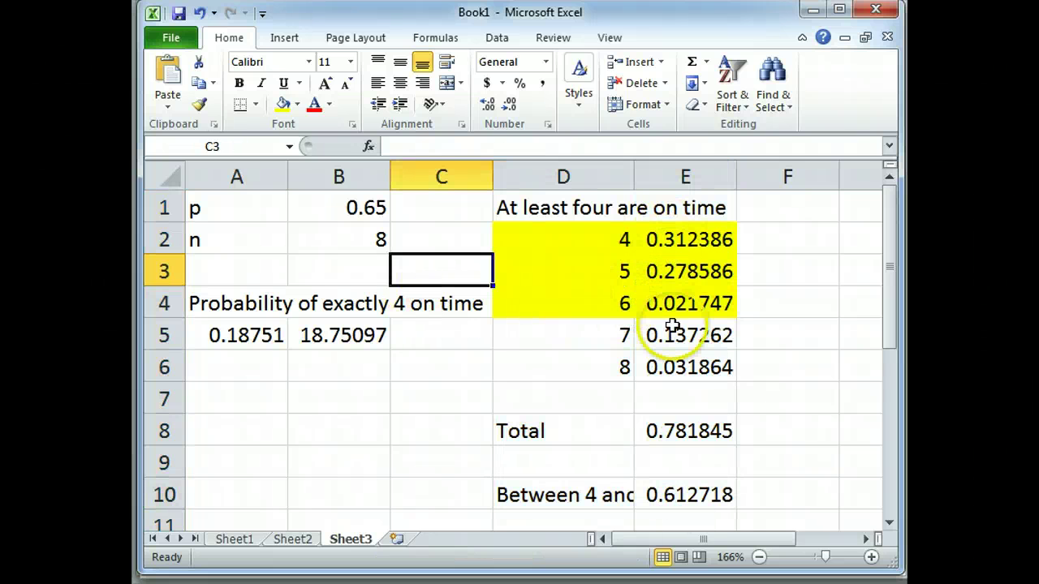
Enter the note "added 4,5,6 probabilities together" in cell D11, below the "Between 4 and 6" label
scroll(600, 475, down, 1)
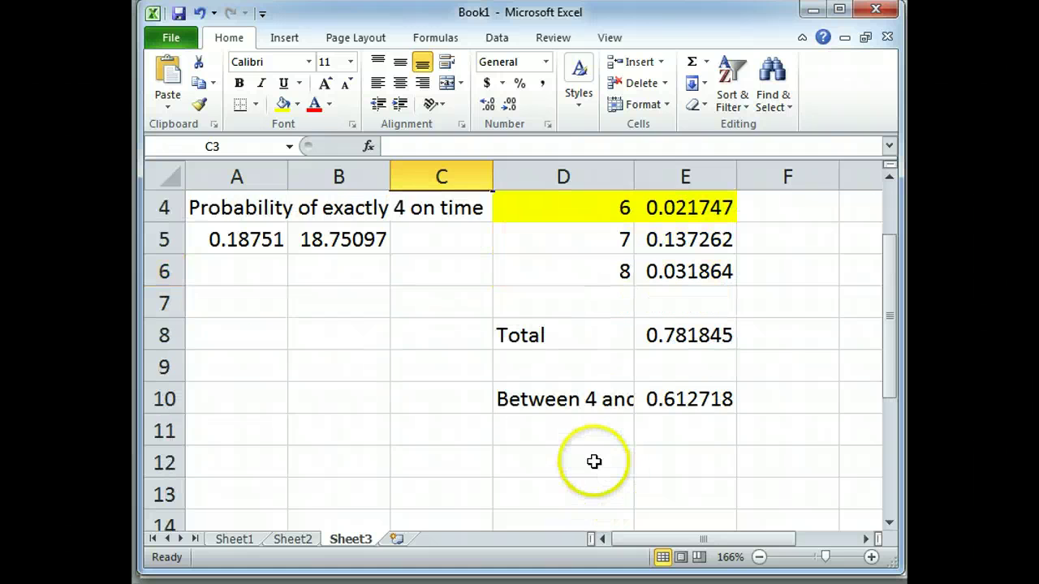
click(589, 431)
scroll(587, 431, up, 1)
scroll(589, 485, down, 1)
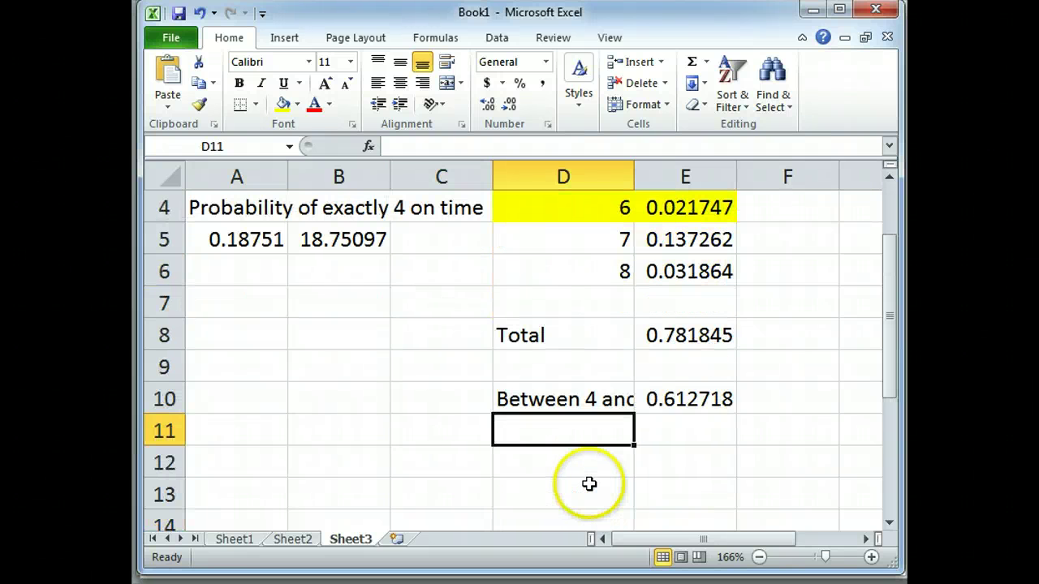
scroll(595, 424, up, 1)
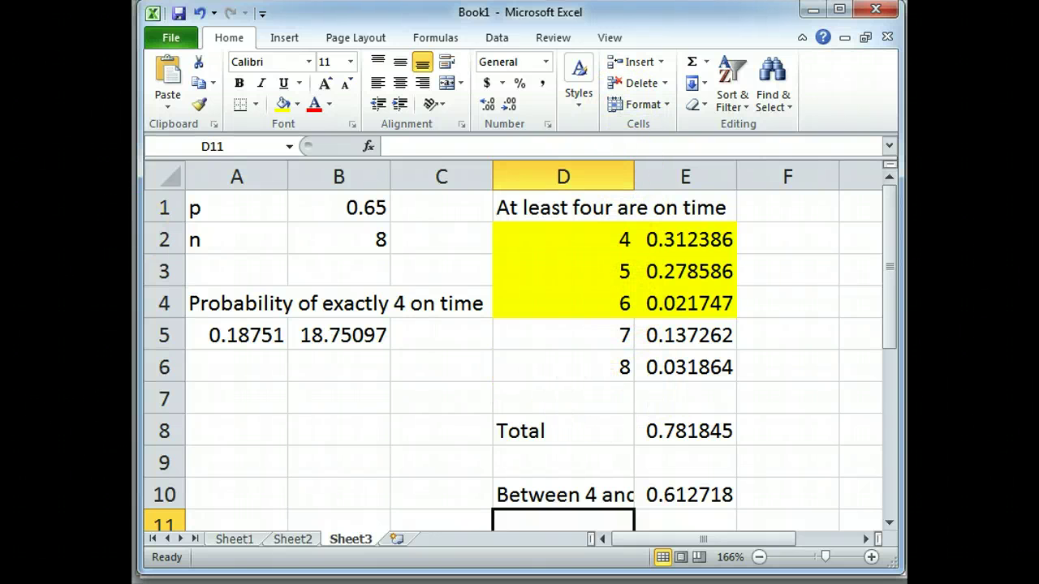
text(added 4,5,)
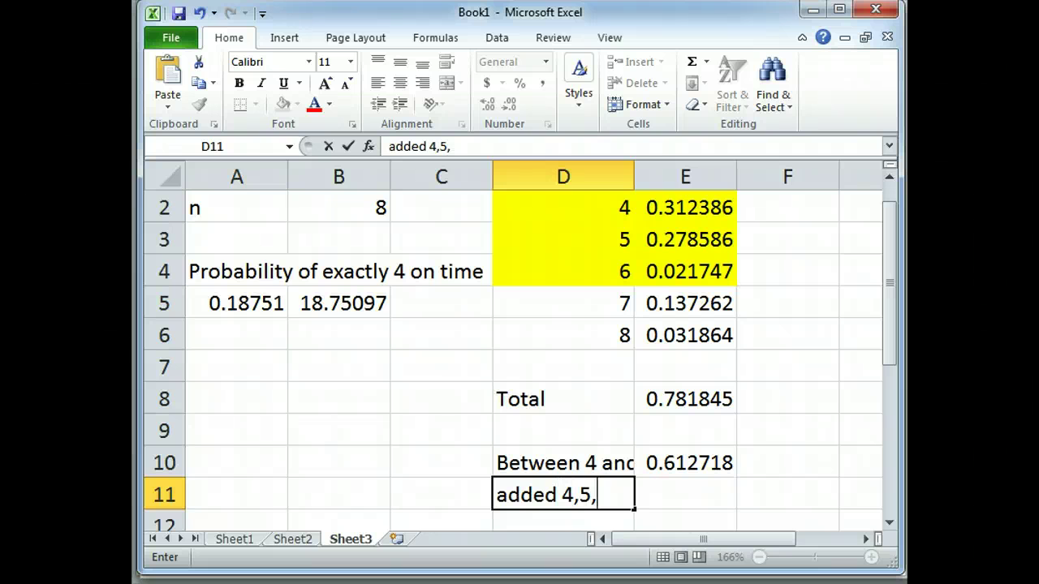
text(6 probabil)
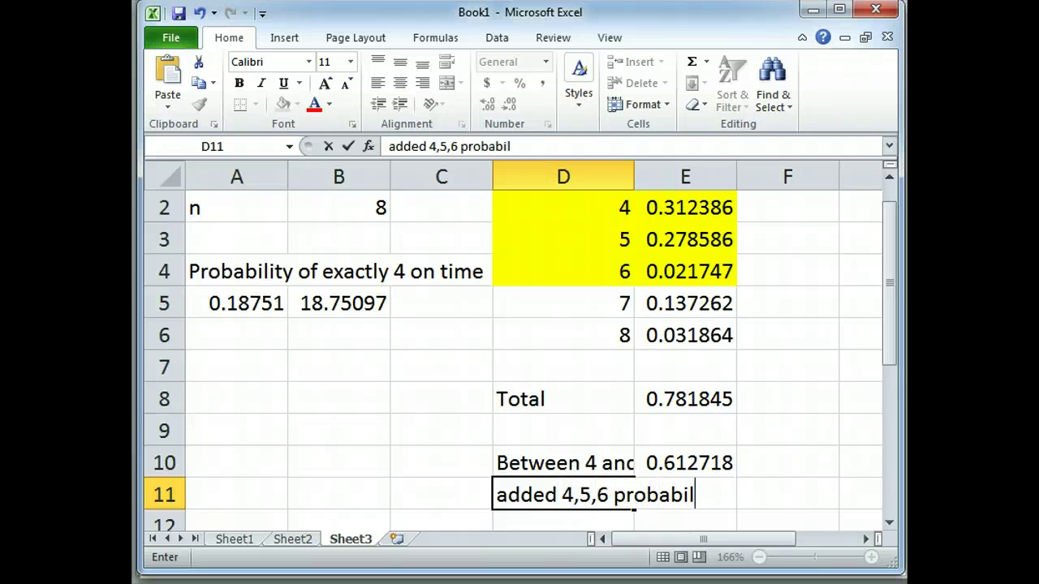
text(ities togeh)
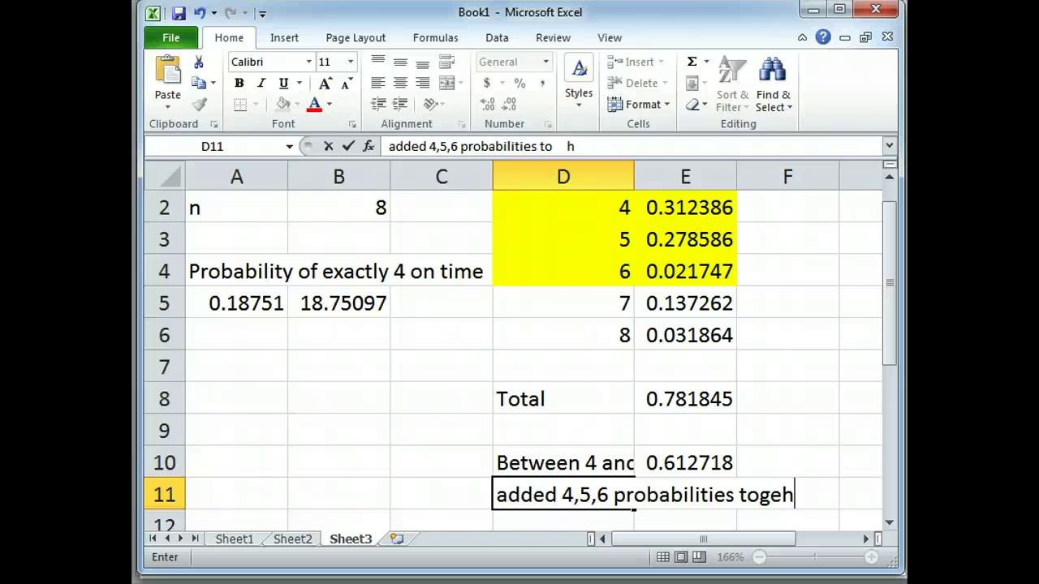
key(BackSpace)
text(eth)
key(BackSpace)
key(BackSpace)
key(BackSpace)
text(ther)
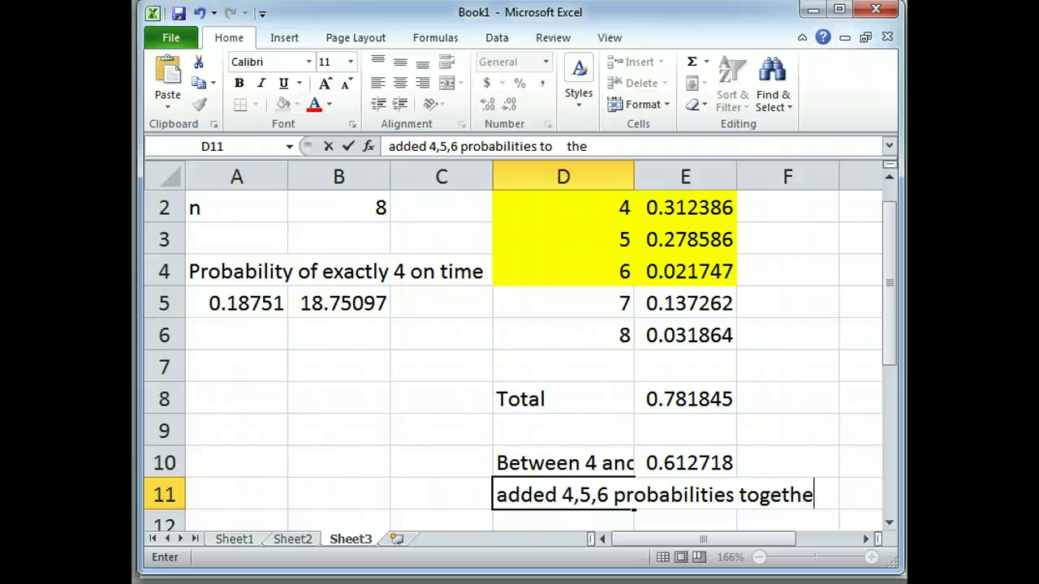
key(Return)
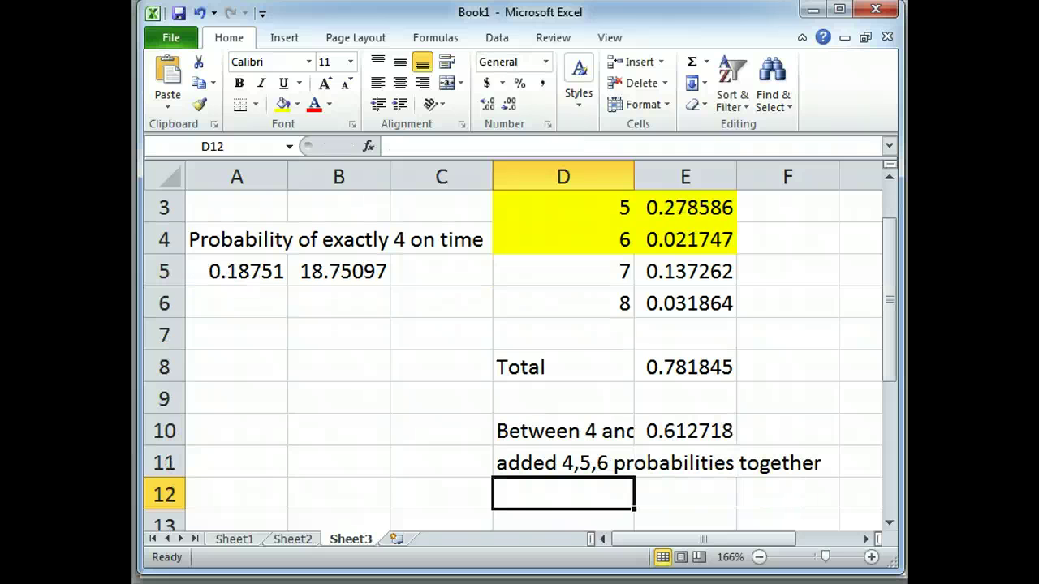
Review the formulas in cells E3 and E10 along with the note in D11
scroll(866, 408, up, 1)
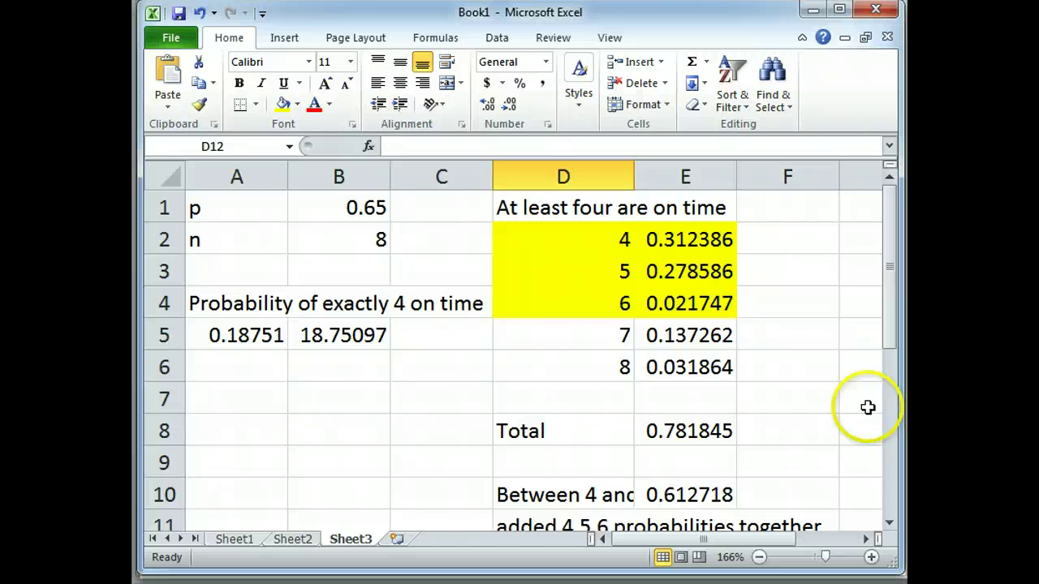
click(690, 272)
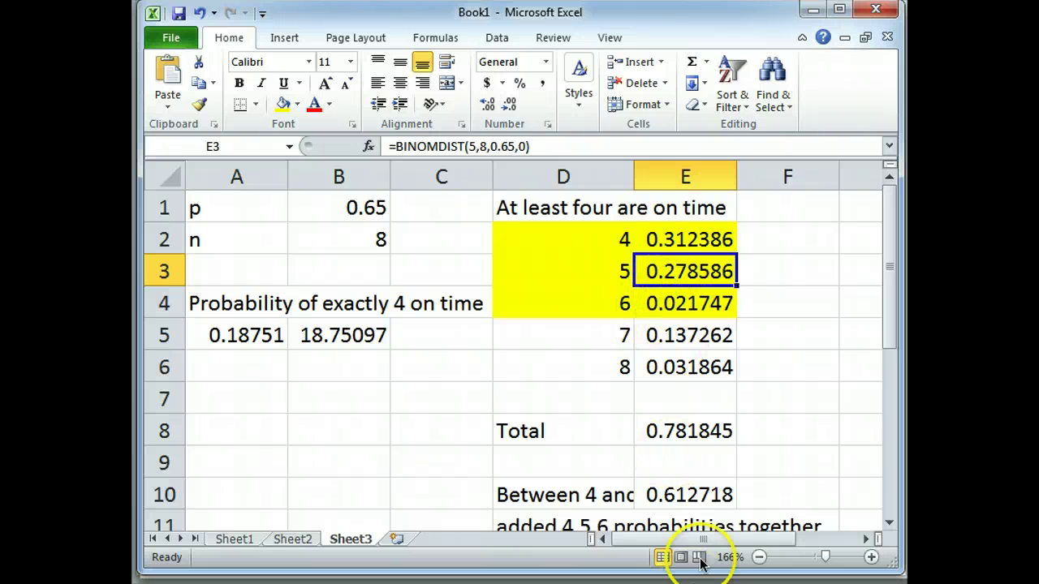
click(697, 495)
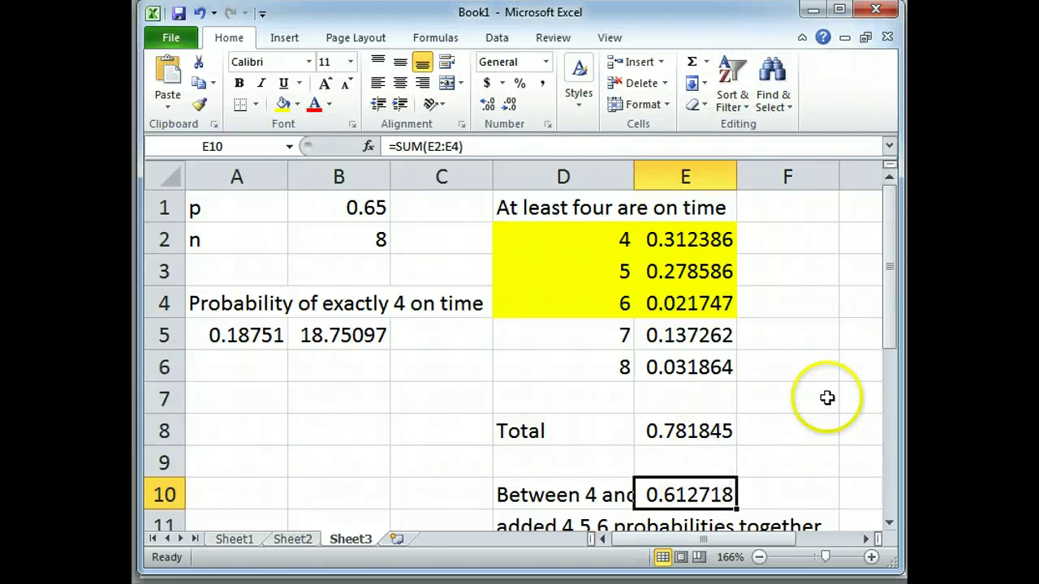
scroll(607, 442, down, 1)
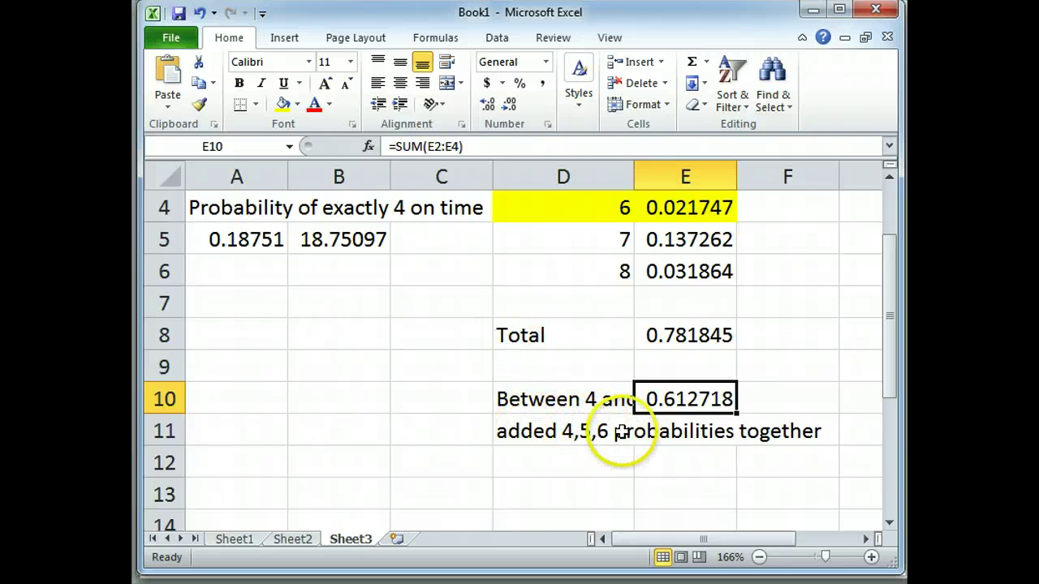
scroll(775, 423, up, 1)
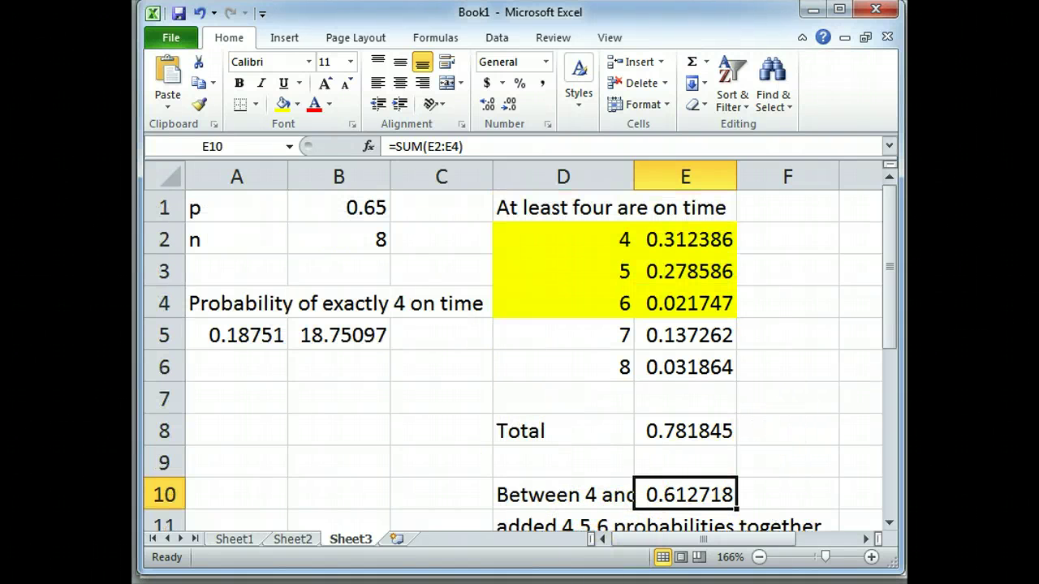